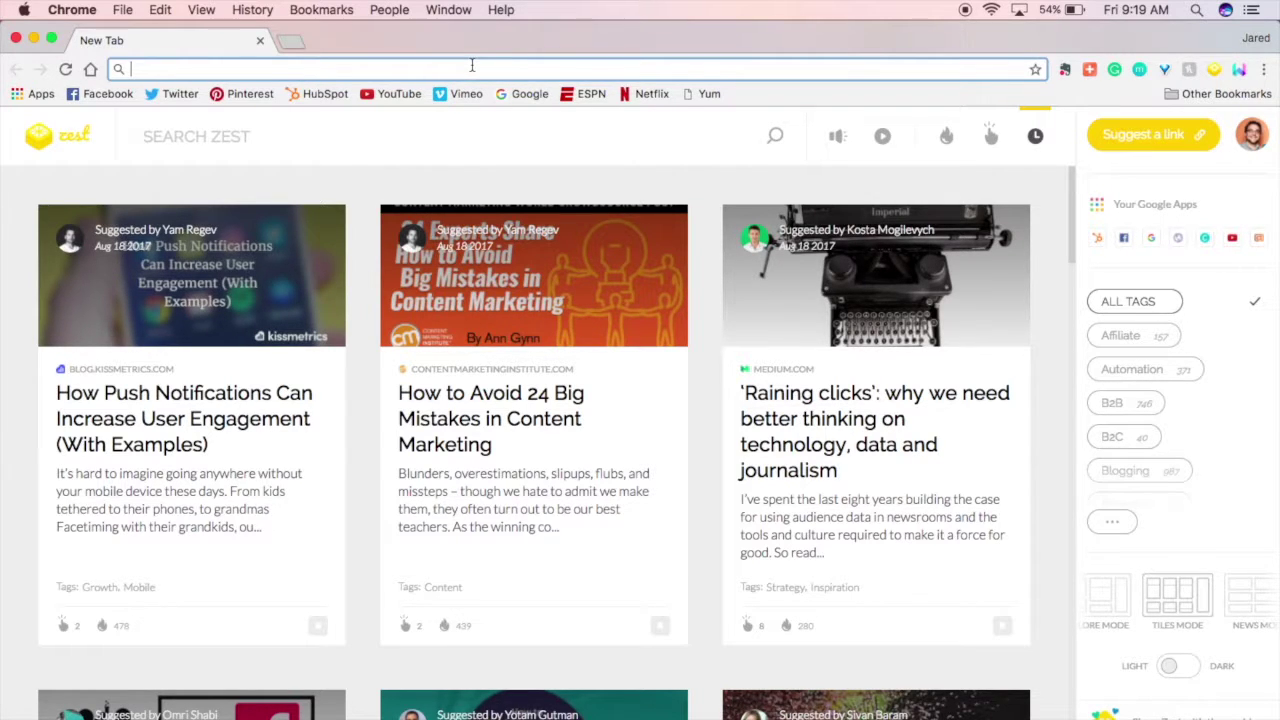
# Search Google for "designworks group" and examine the DesignWorks Group business panel with its published post.
pyautogui.write('designwor')
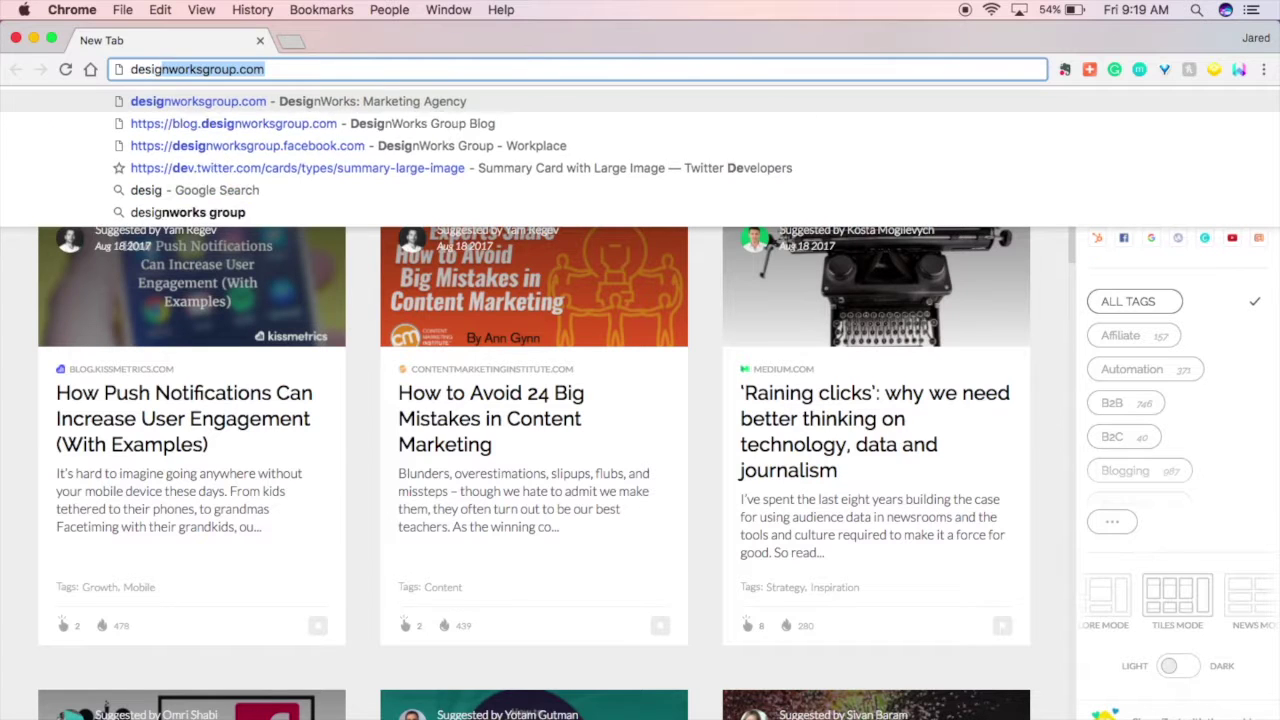
pyautogui.write('ks group')
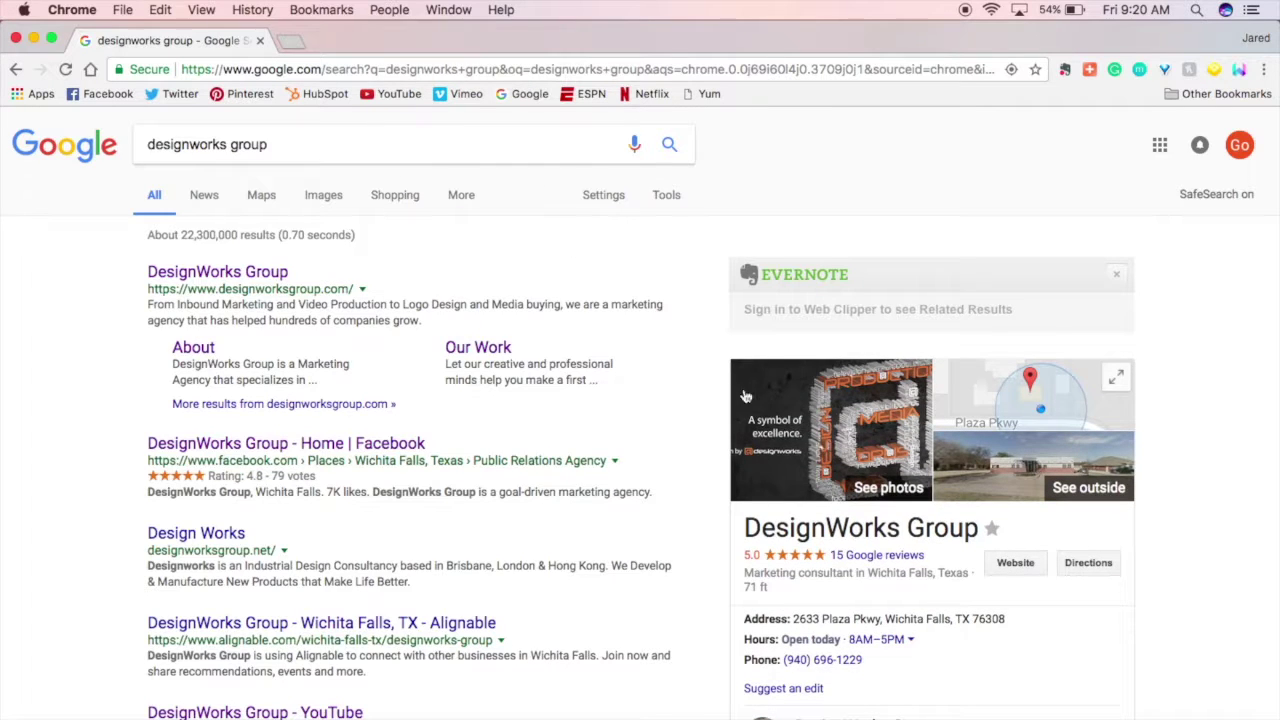
pyautogui.scroll(-5, 888, 462)
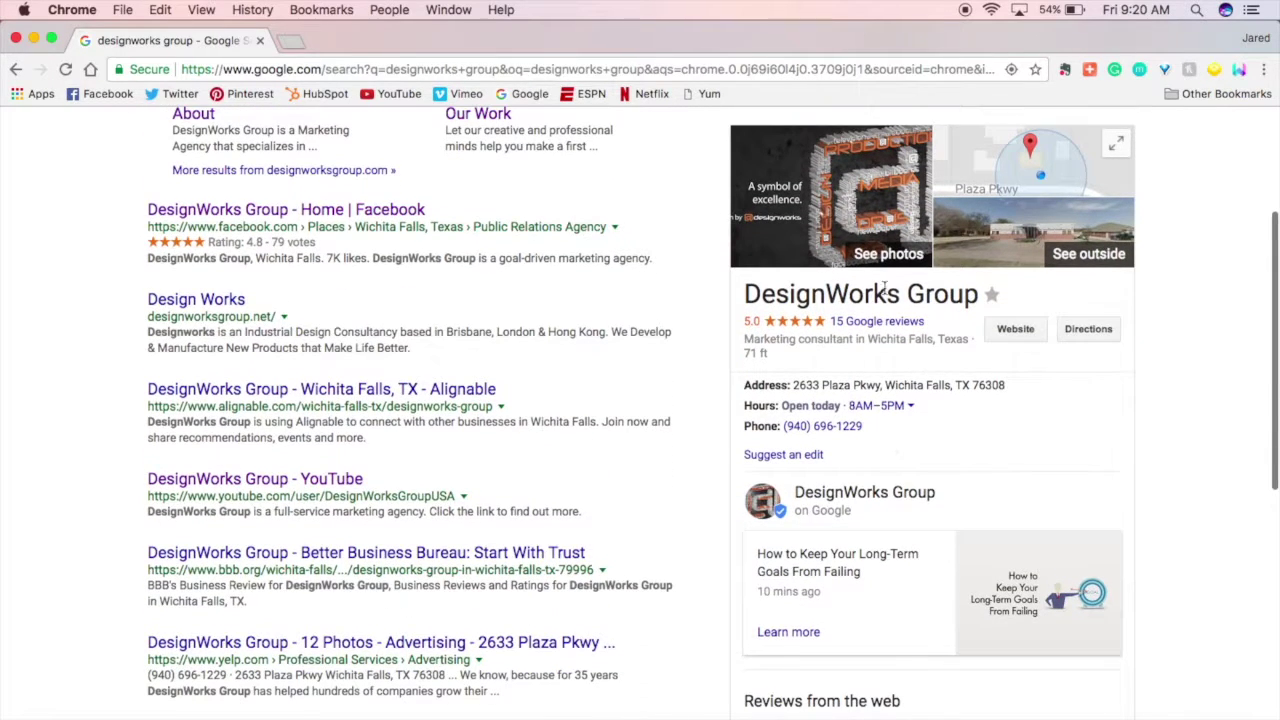
pyautogui.scroll(-2, 818, 380)
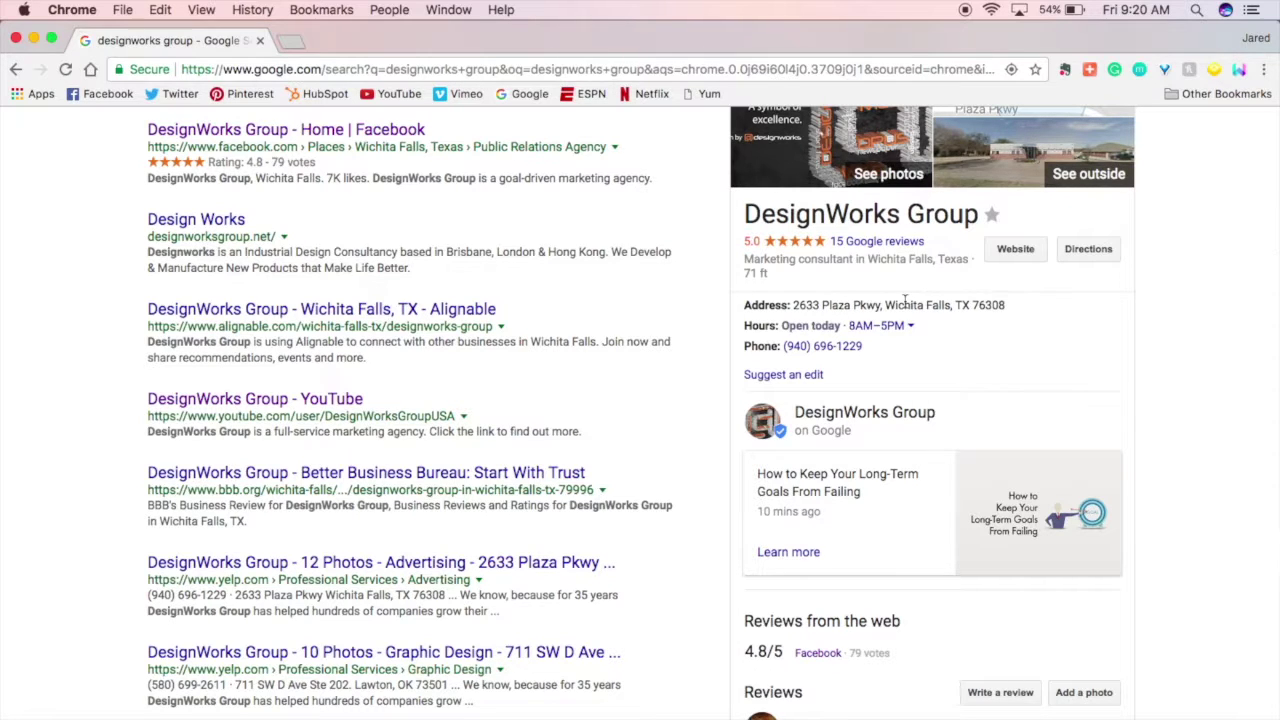
pyautogui.scroll(-2, 831, 358)
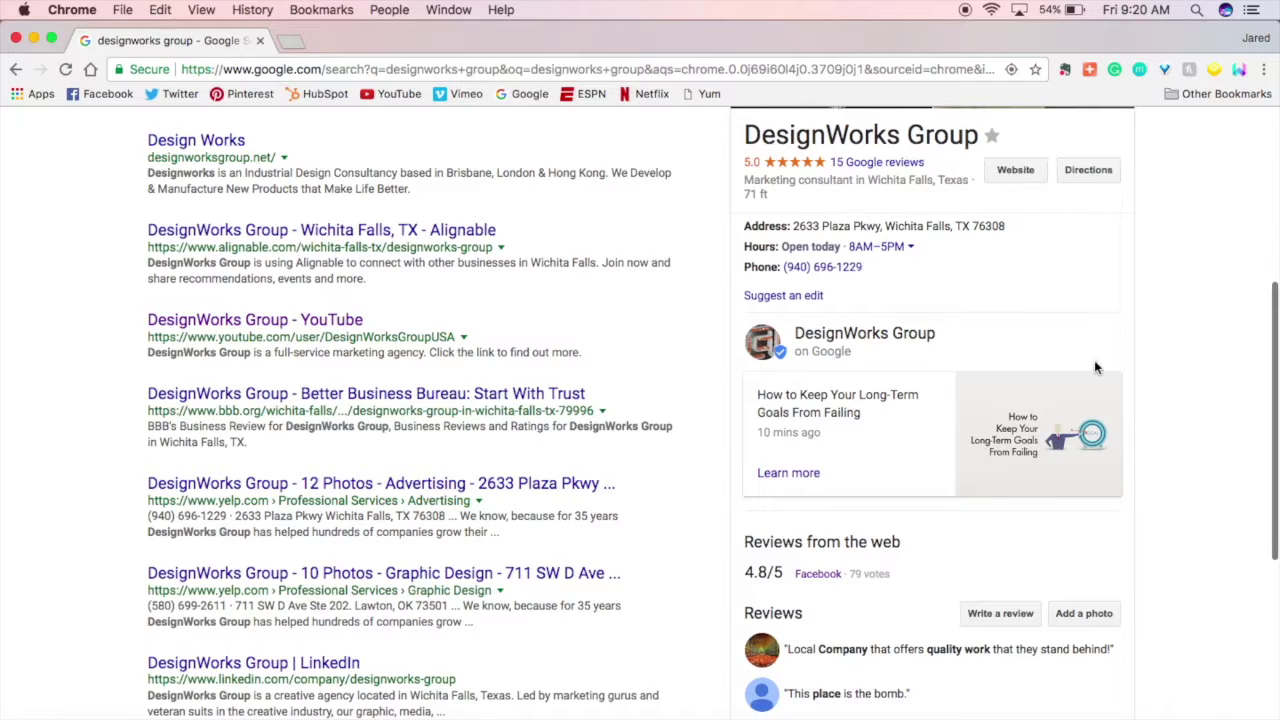
# Open the business panel's post "How to Keep Your Long-Term Goals From Failing" and skim the linked blog article.
pyautogui.scroll(-3, 862, 412)
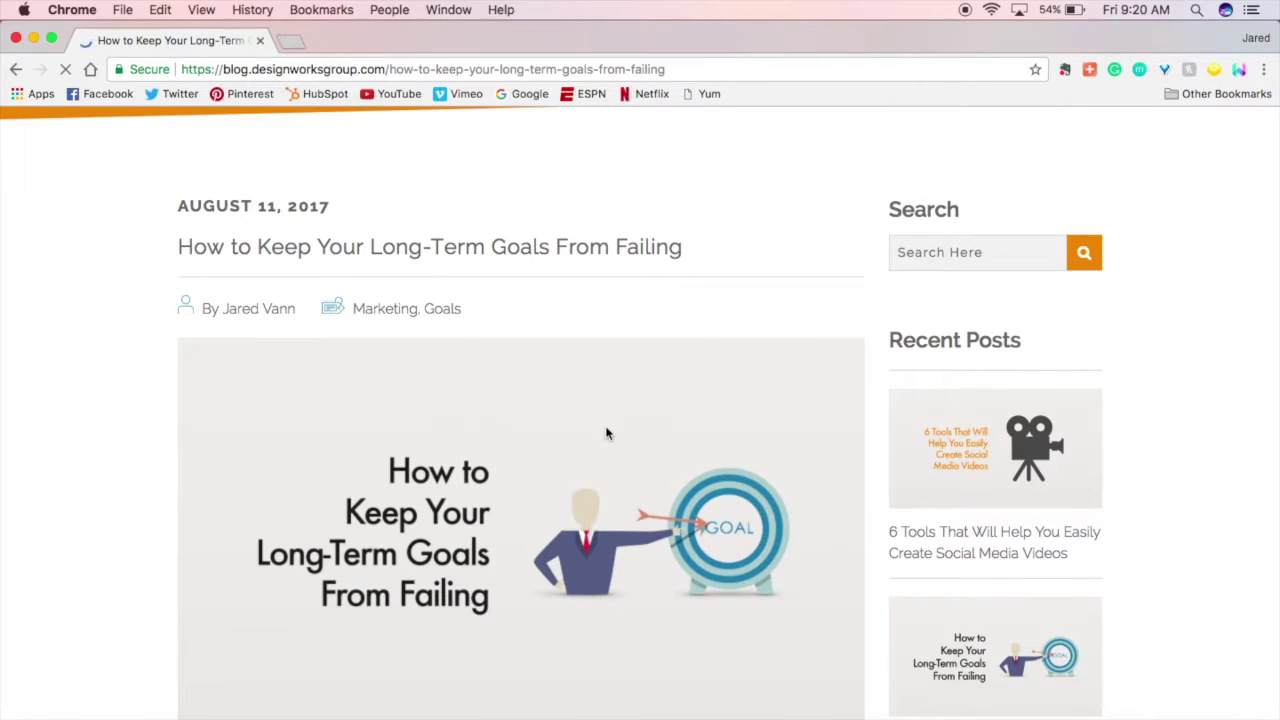
pyautogui.scroll(-2, 606, 433)
pyautogui.scroll(-10, 606, 432)
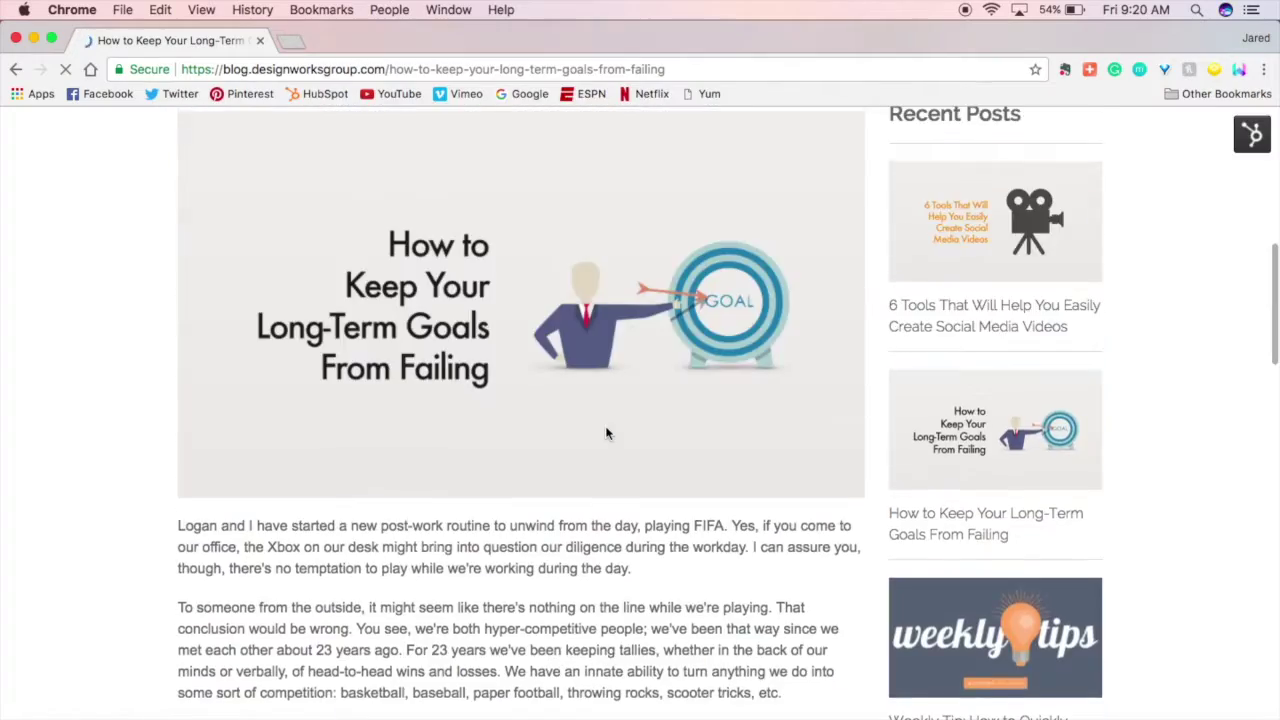
pyautogui.scroll(-3, 606, 432)
pyautogui.scroll(5, 606, 431)
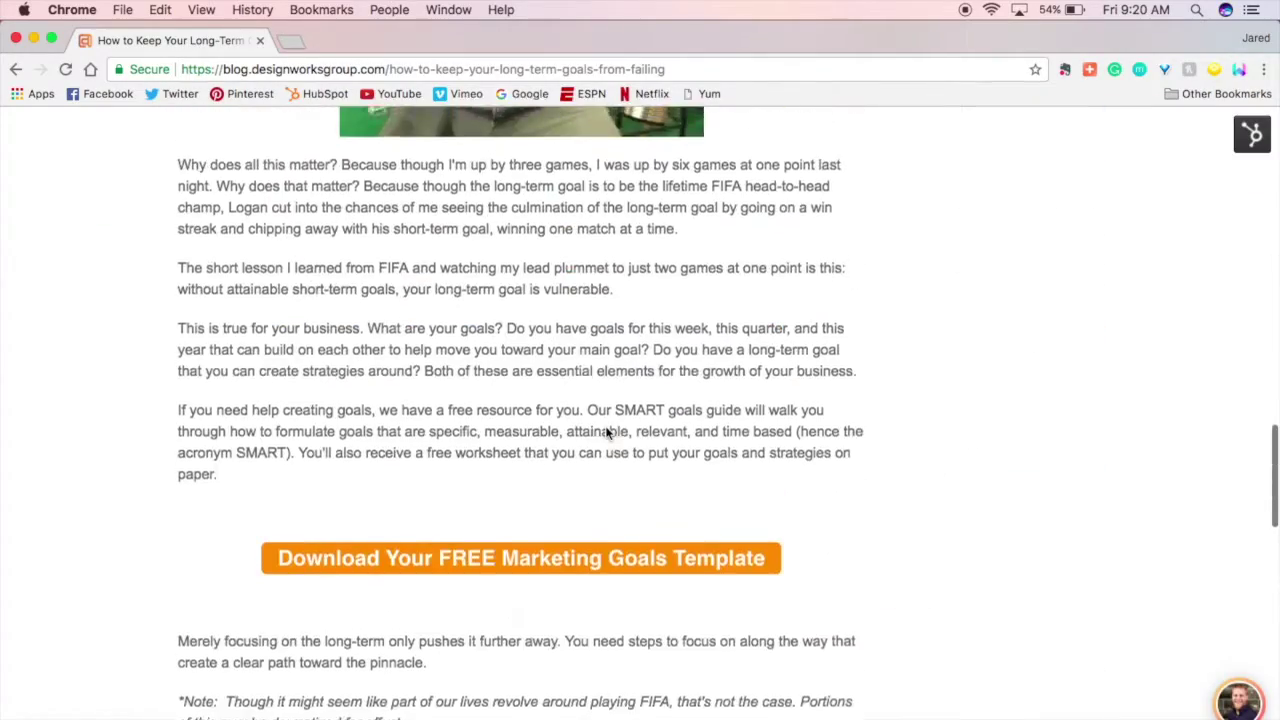
pyautogui.scroll(-1, 606, 434)
pyautogui.scroll(20, 571, 437)
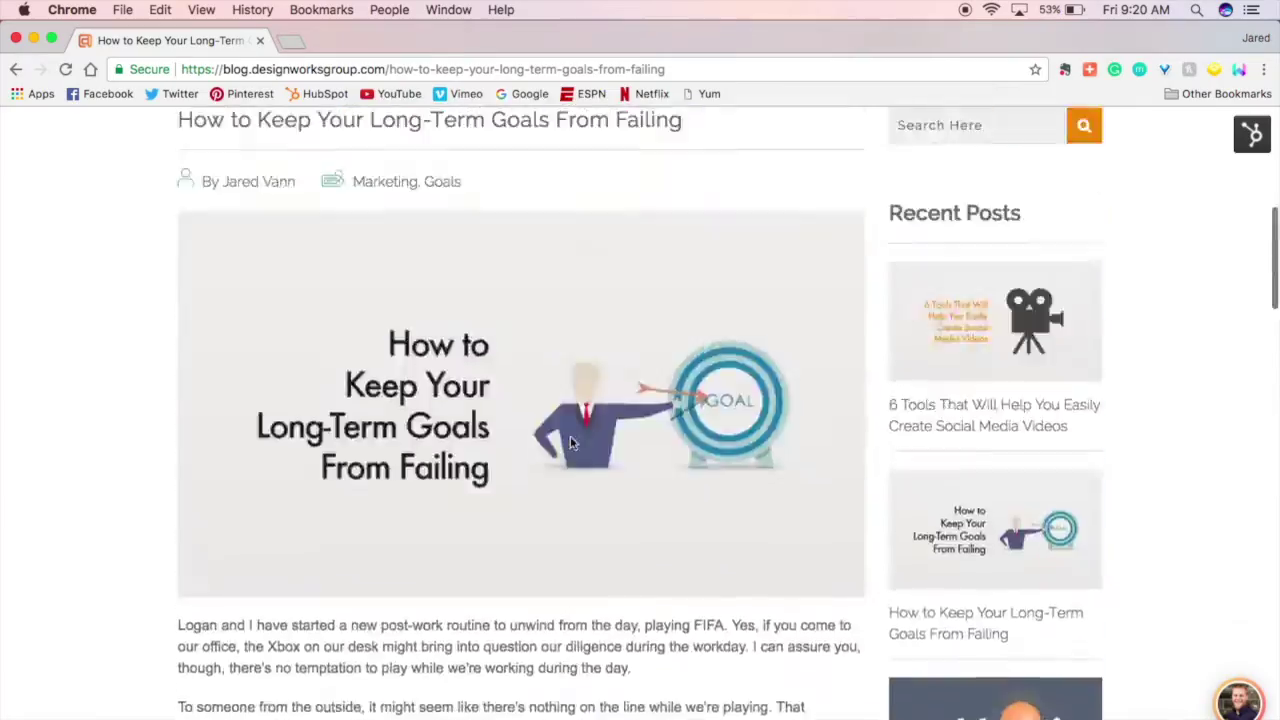
# Return to the designworks group search results and examine where the post sits in the business panel.
pyautogui.click(15, 69)
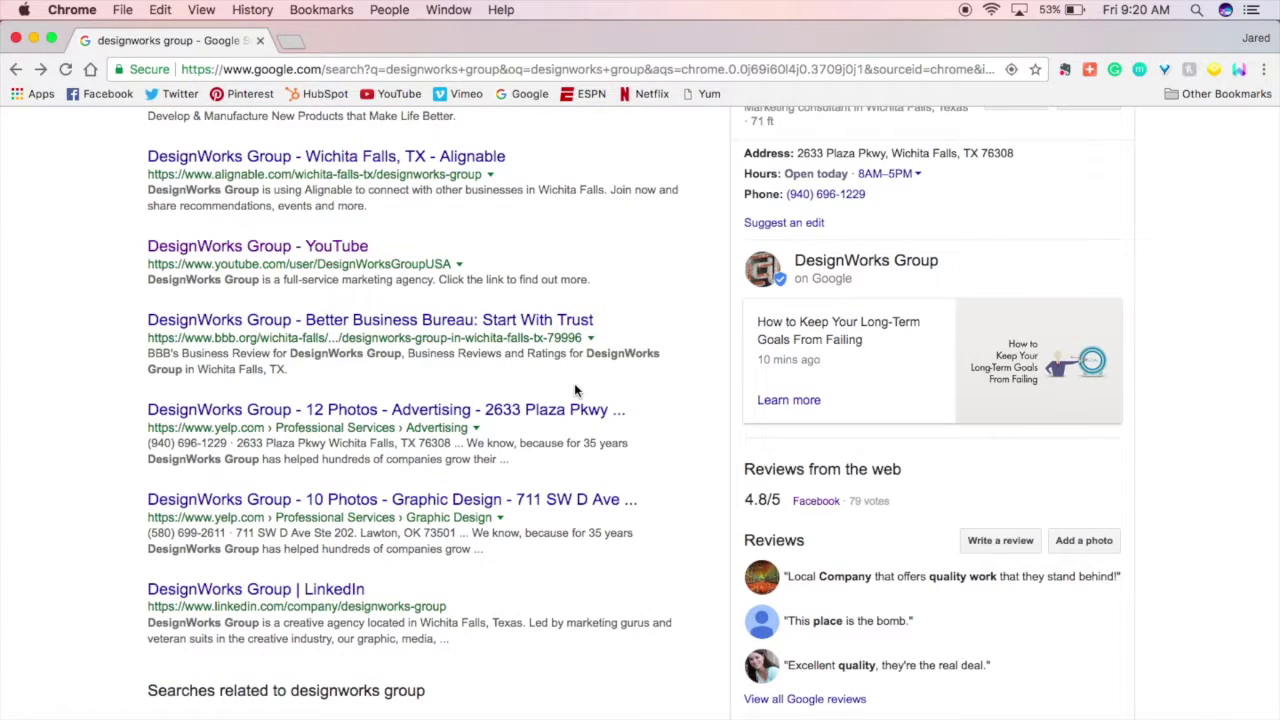
pyautogui.scroll(3, 574, 385)
pyautogui.scroll(3, 574, 390)
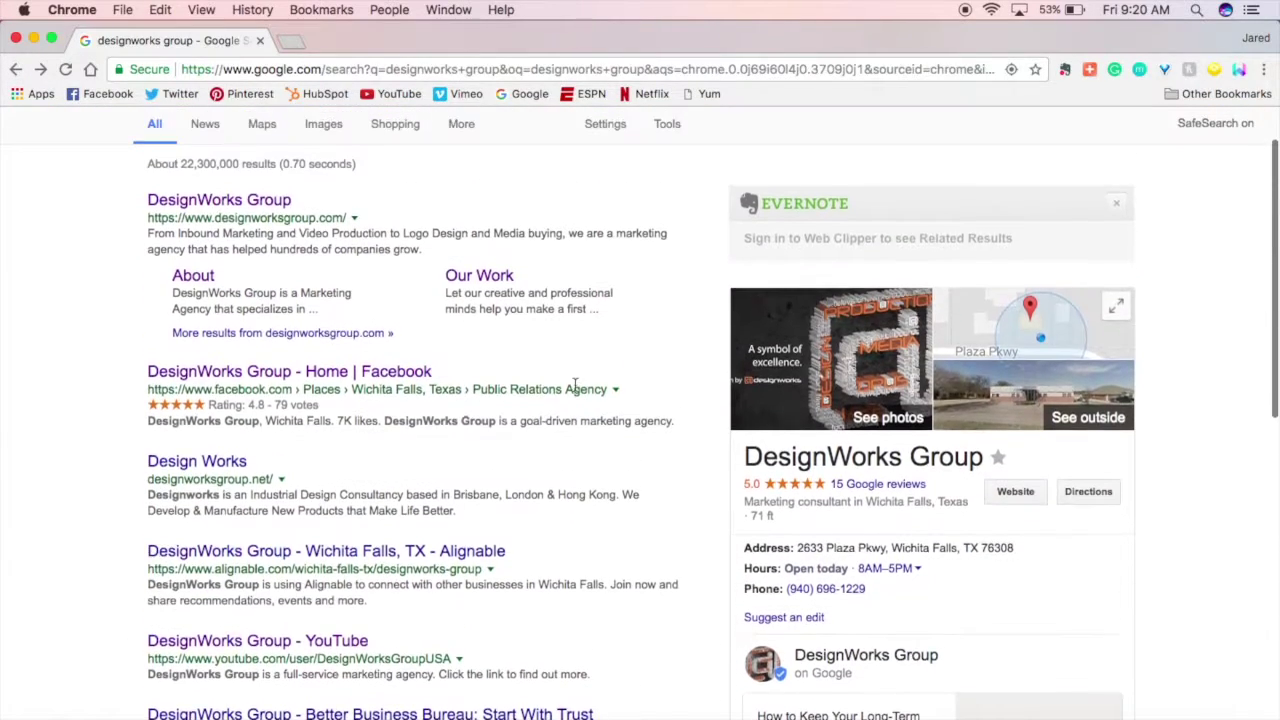
pyautogui.scroll(-1, 574, 390)
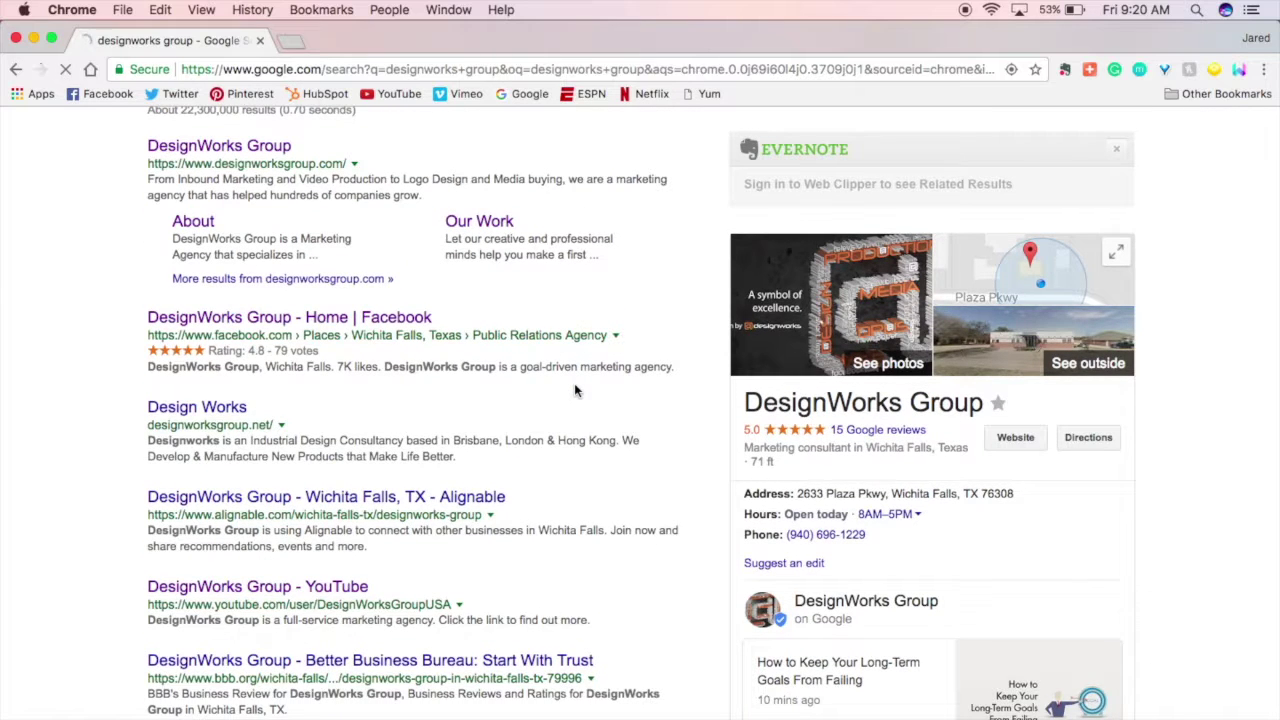
pyautogui.scroll(-2, 680, 440)
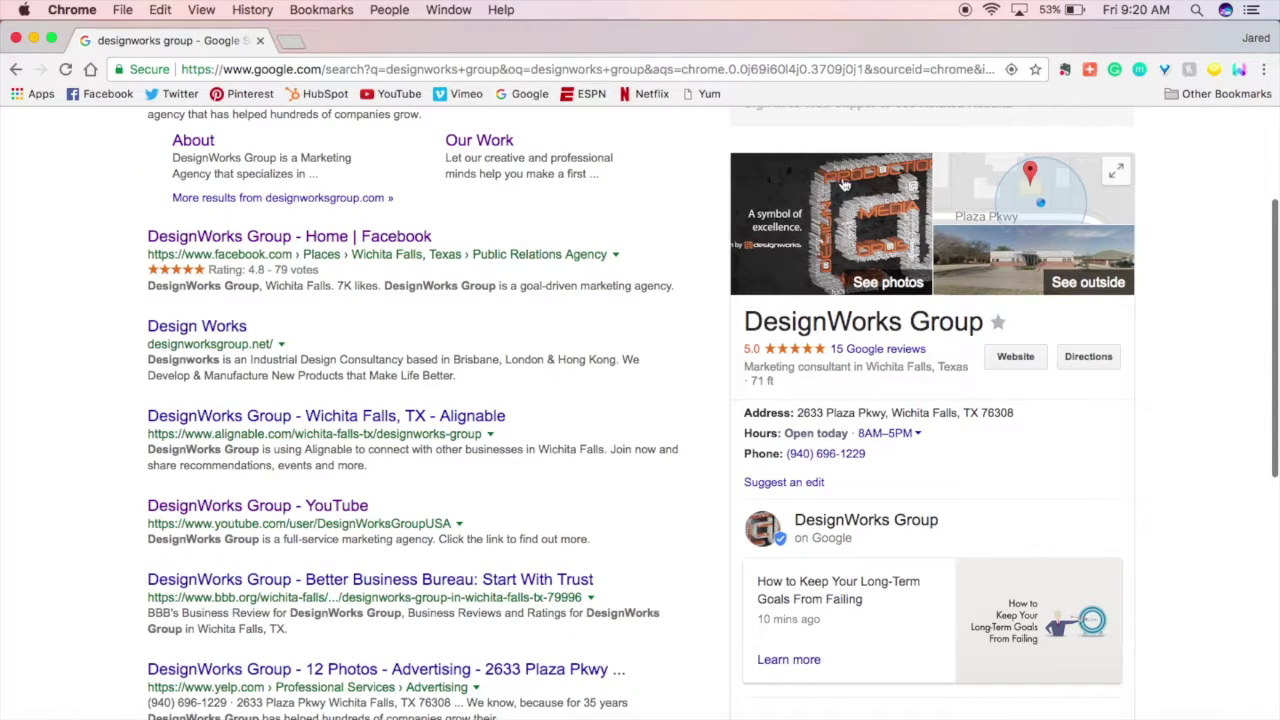
pyautogui.scroll(-3, 883, 549)
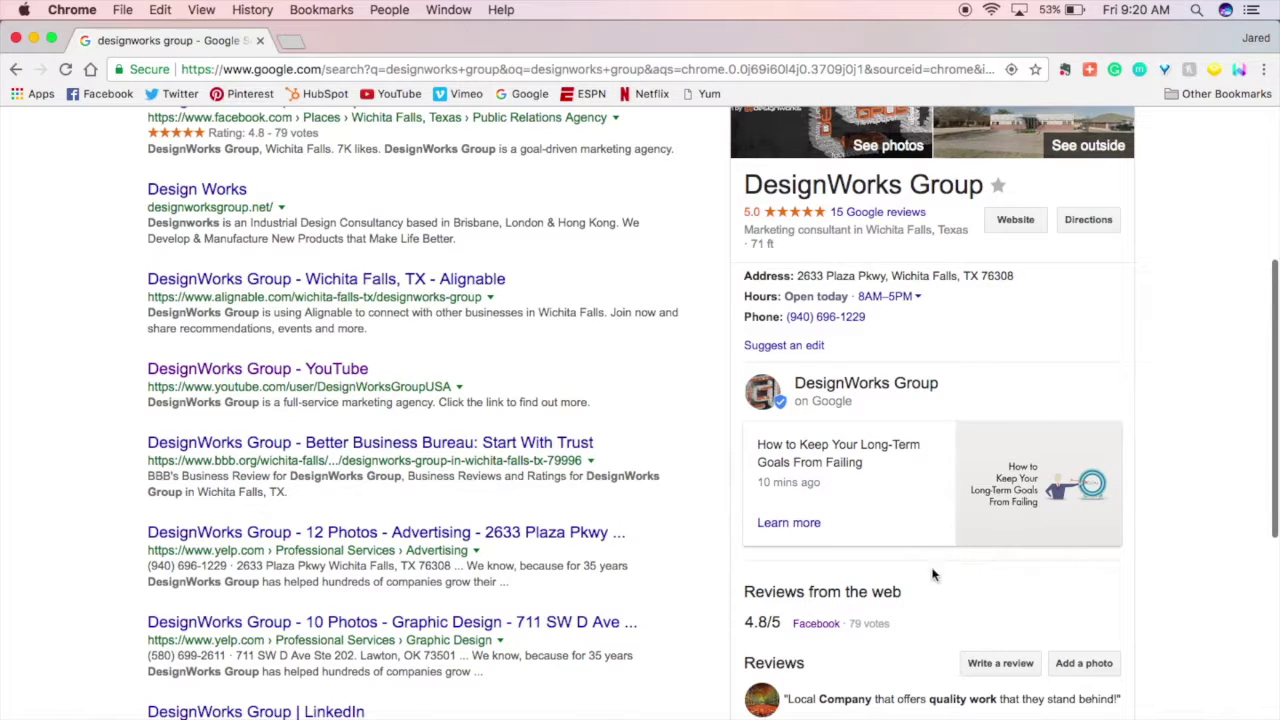
pyautogui.scroll(-1, 814, 563)
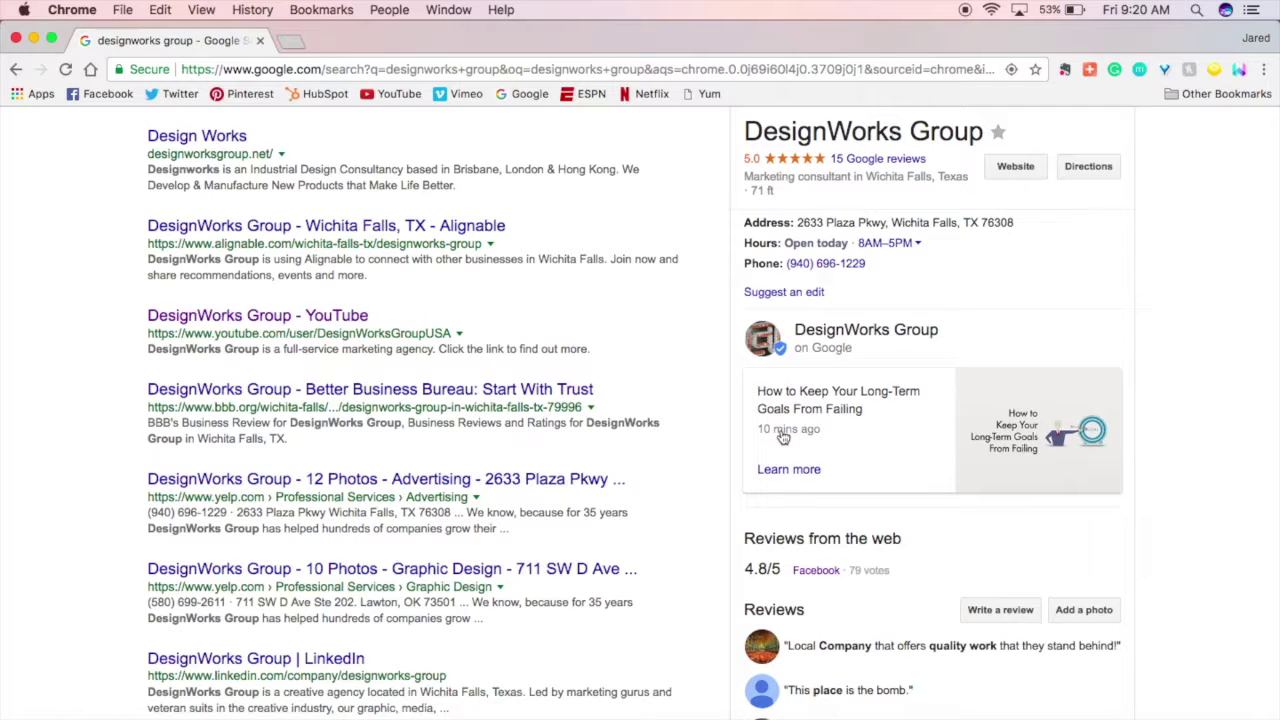
pyautogui.scroll(5, 670, 305)
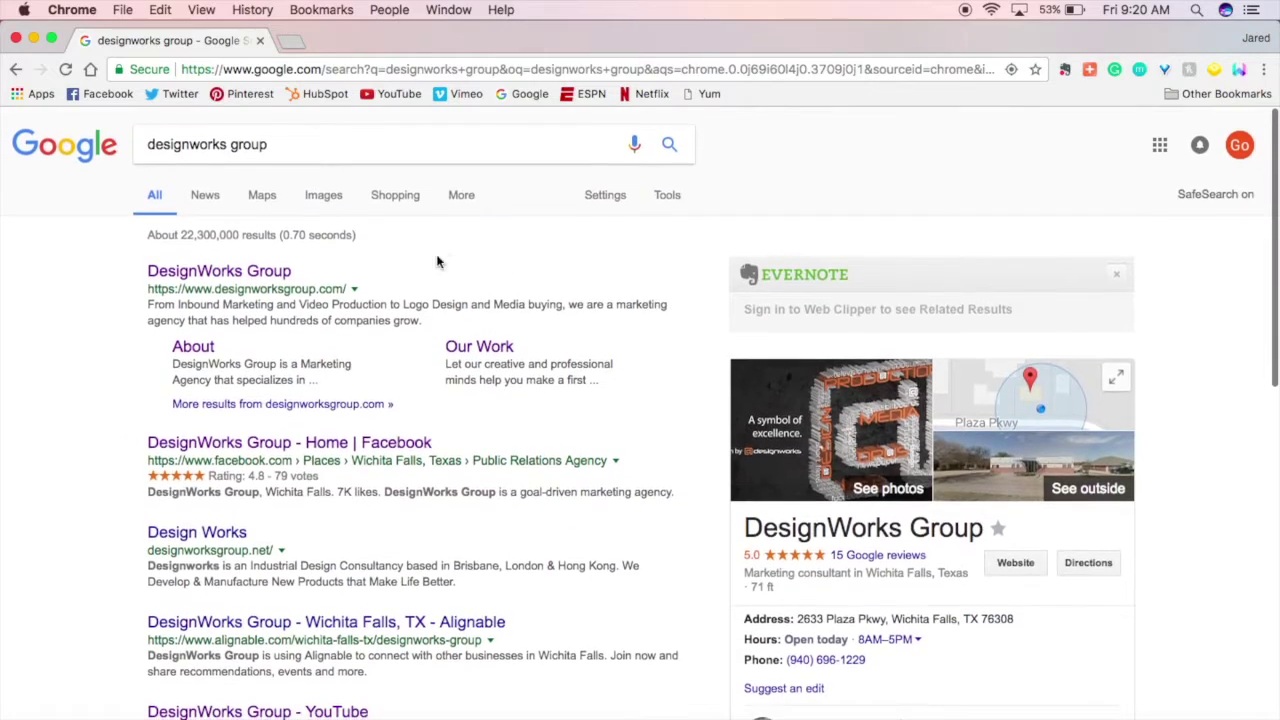
# Show DesignWorks Group in Google Maps and review its listing down to the "From the owner" post.
pyautogui.click(263, 199)
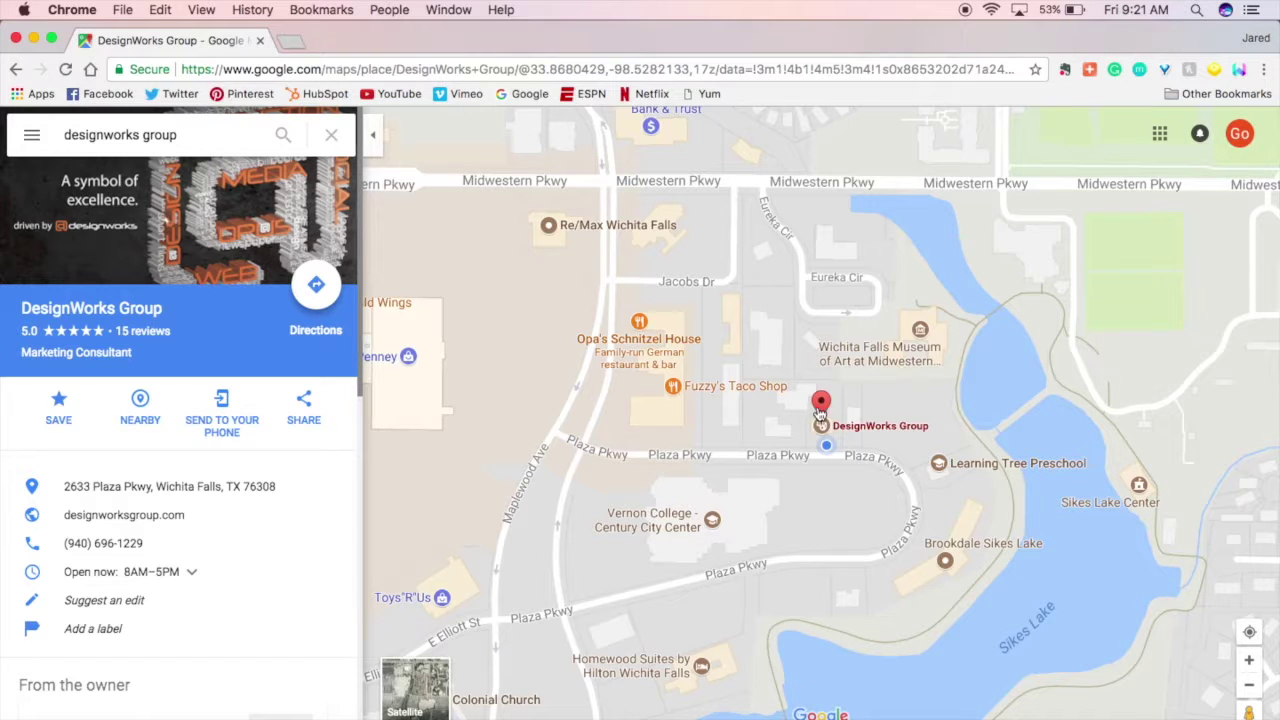
pyautogui.scroll(-4, 309, 470)
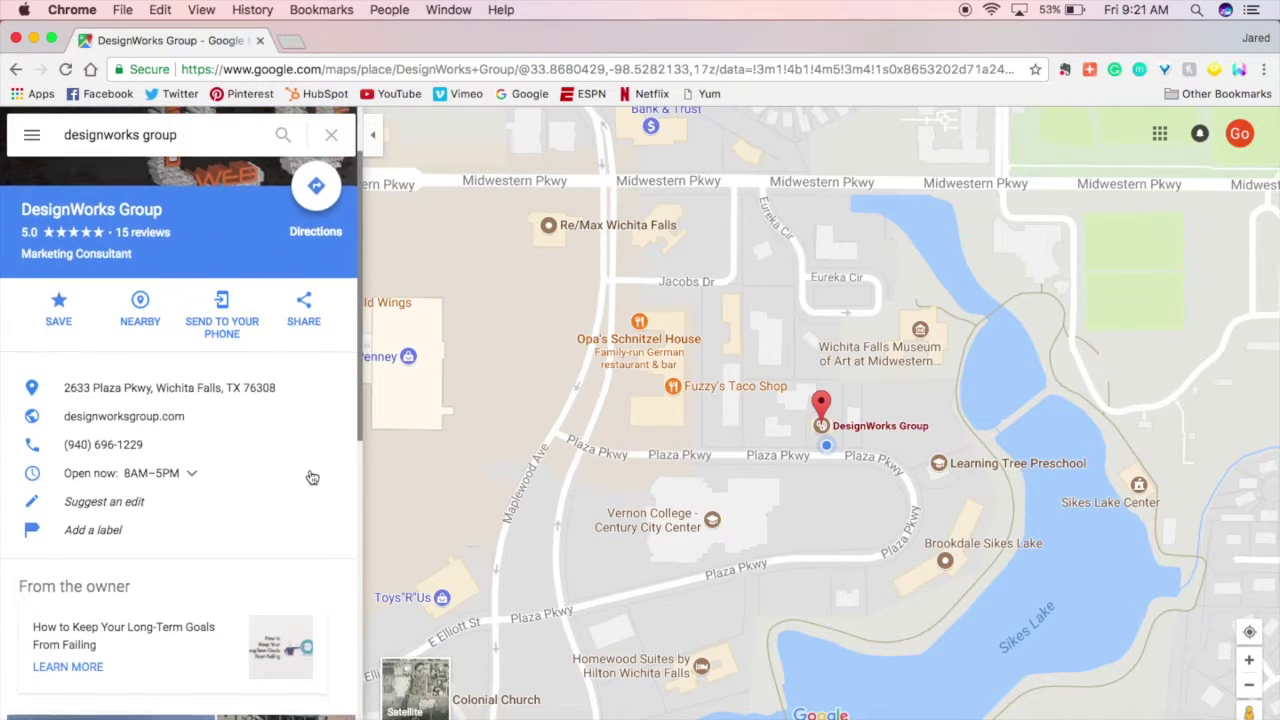
pyautogui.scroll(-3, 309, 476)
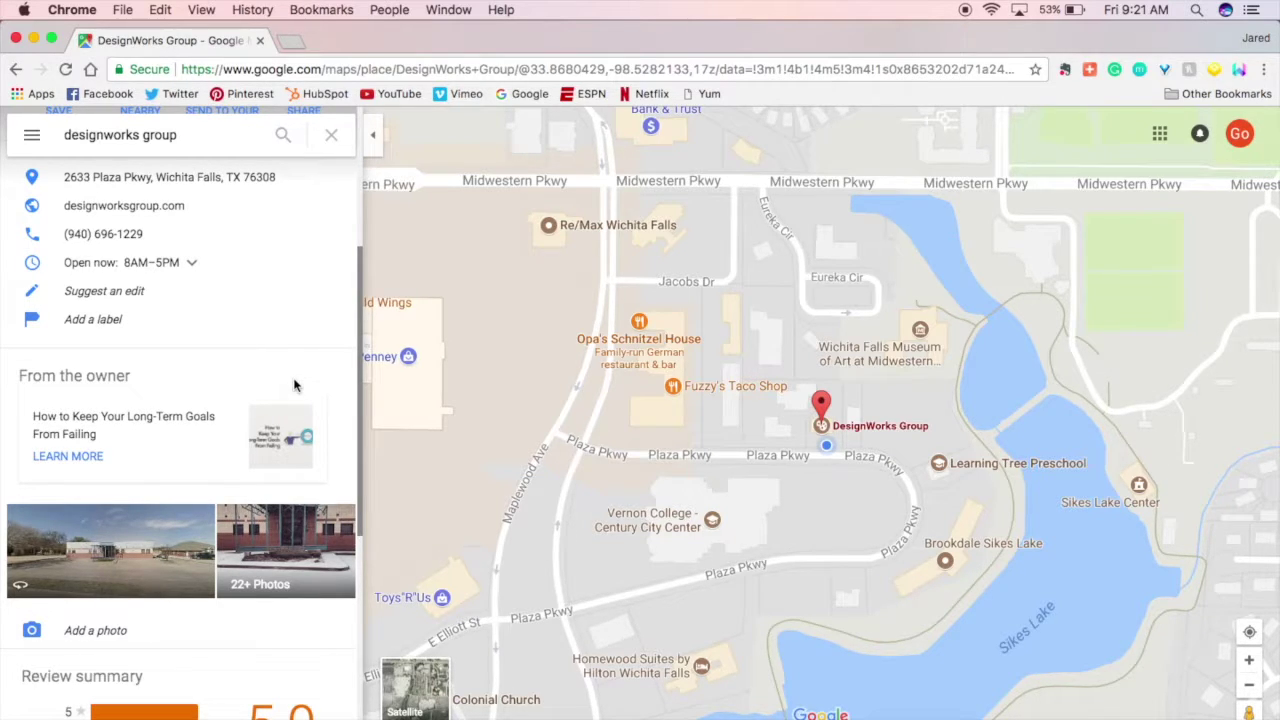
pyautogui.scroll(5, 257, 272)
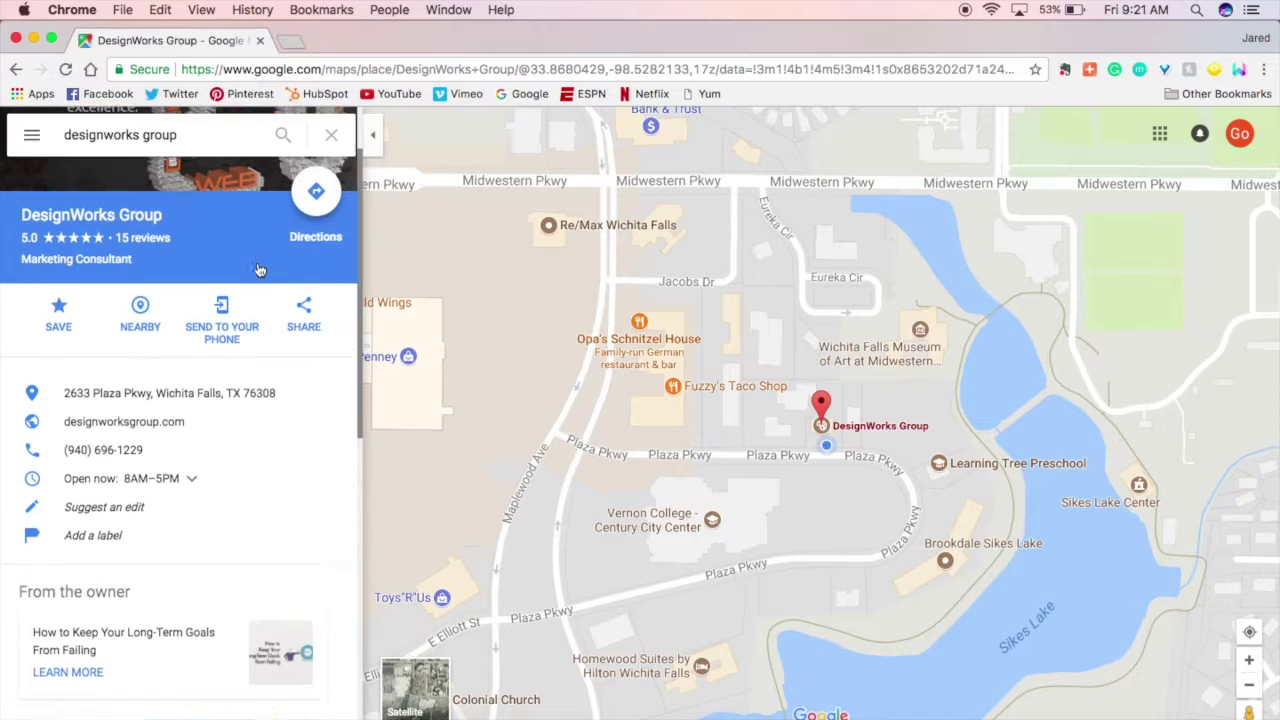
# Search Google Maps for "fast food" in place of the DesignWorks Group query.
pyautogui.doubleClick(198, 136)
pyautogui.tripleClick(198, 136)
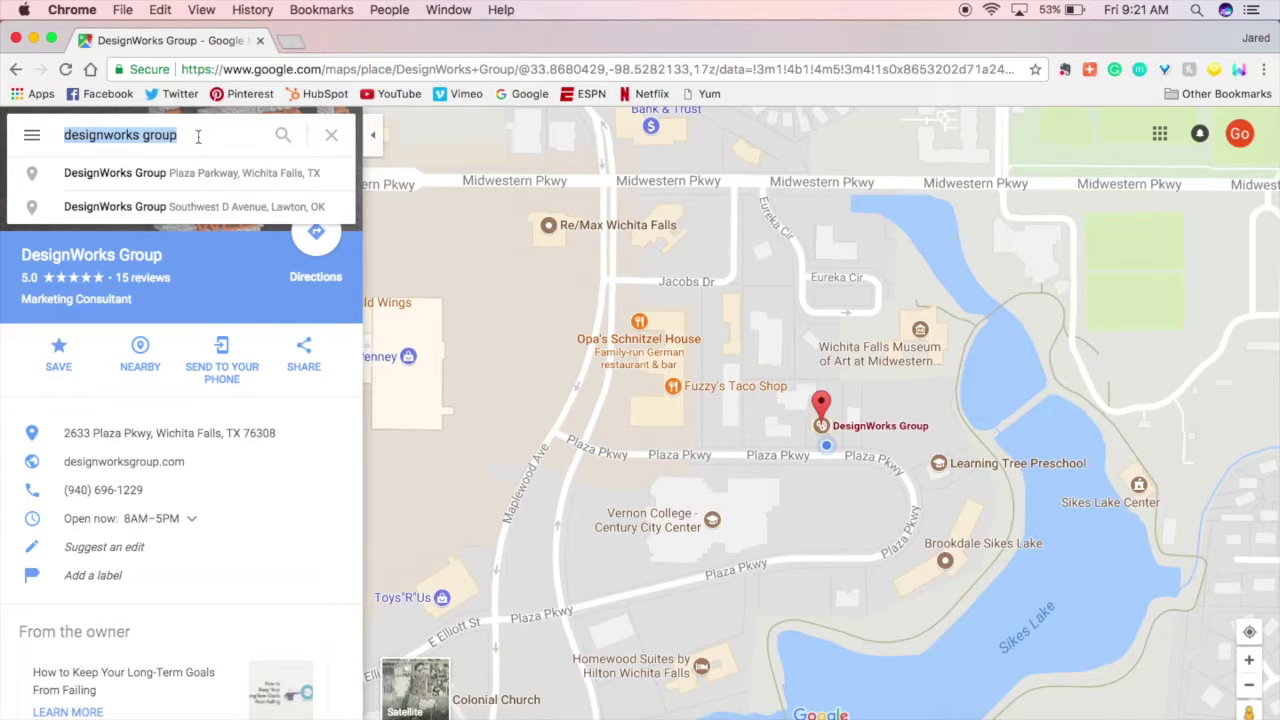
pyautogui.write('fast food')
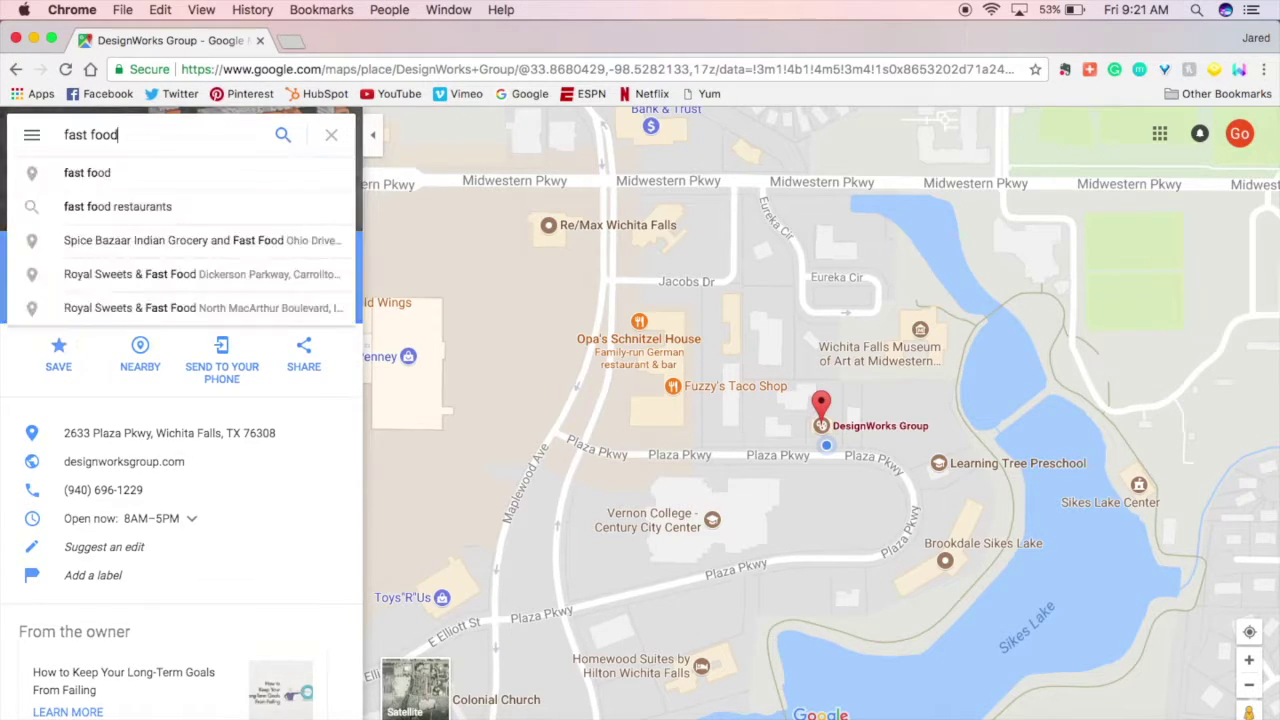
pyautogui.press('Return')
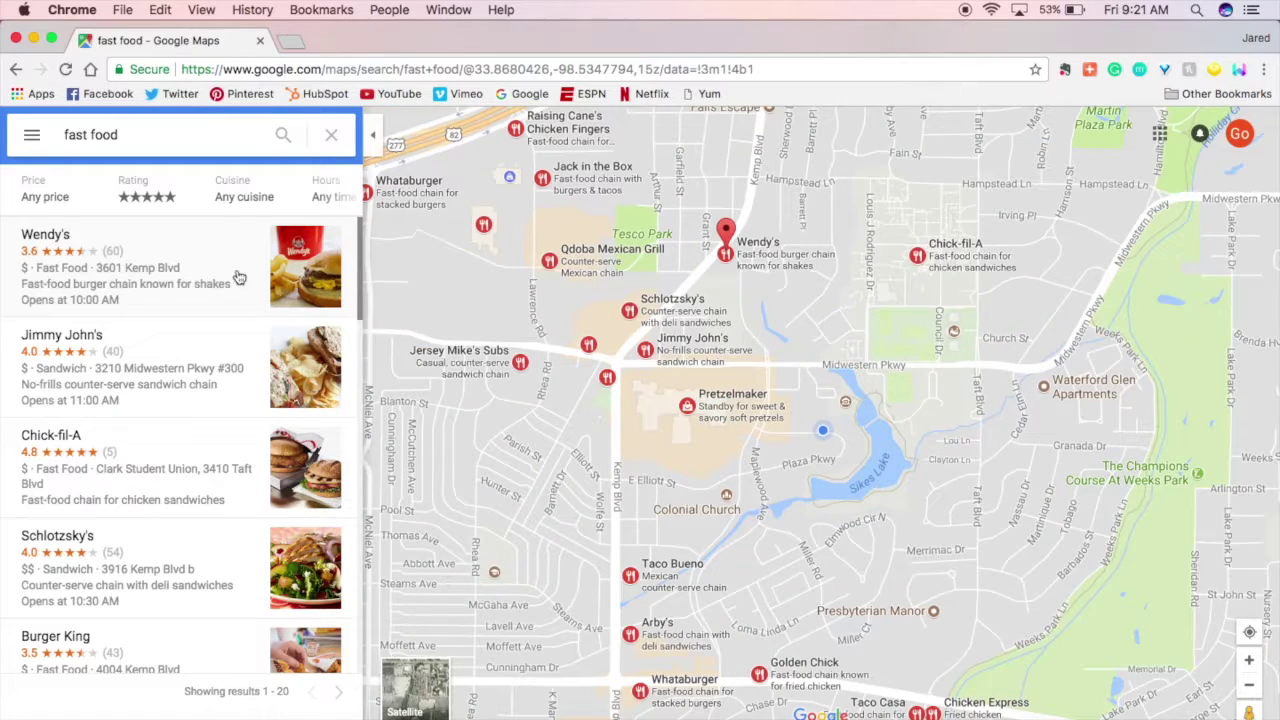
# Open the Wendy's listing on Kemp Blvd from the fast food results and review its business details.
pyautogui.click(240, 262)
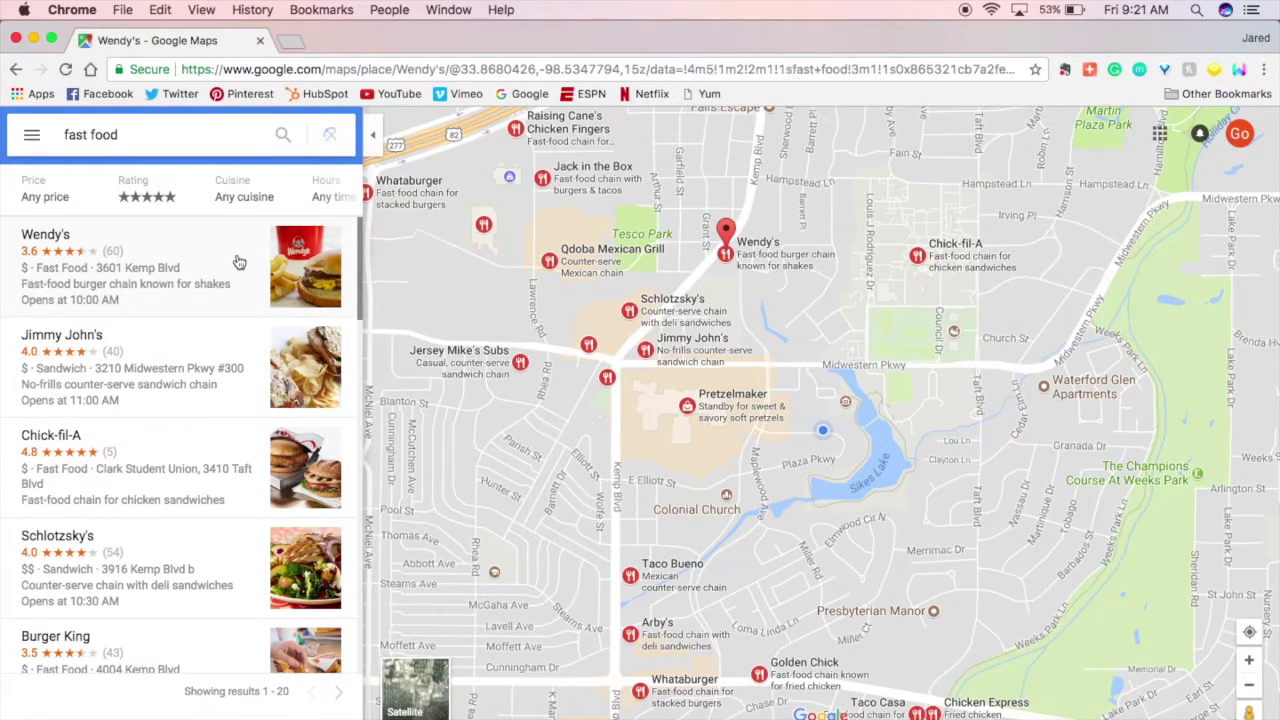
pyautogui.scroll(-4, 191, 490)
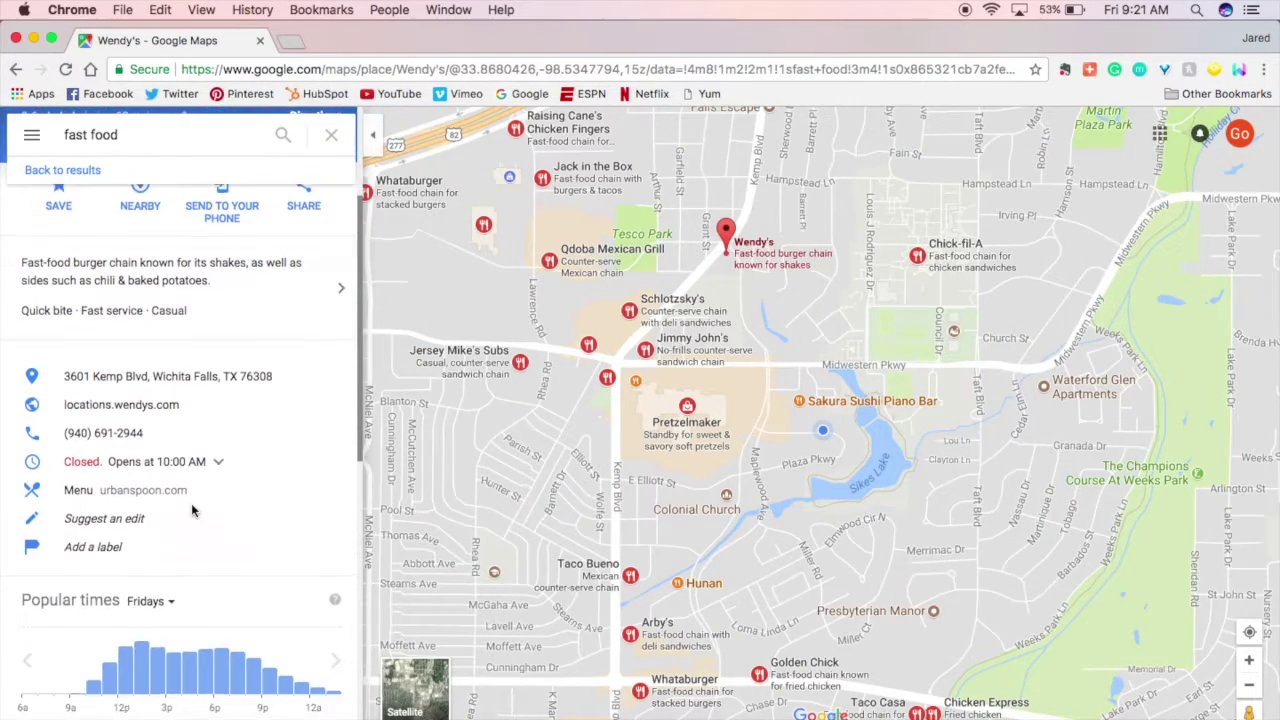
pyautogui.scroll(3, 191, 503)
pyautogui.scroll(1, 194, 425)
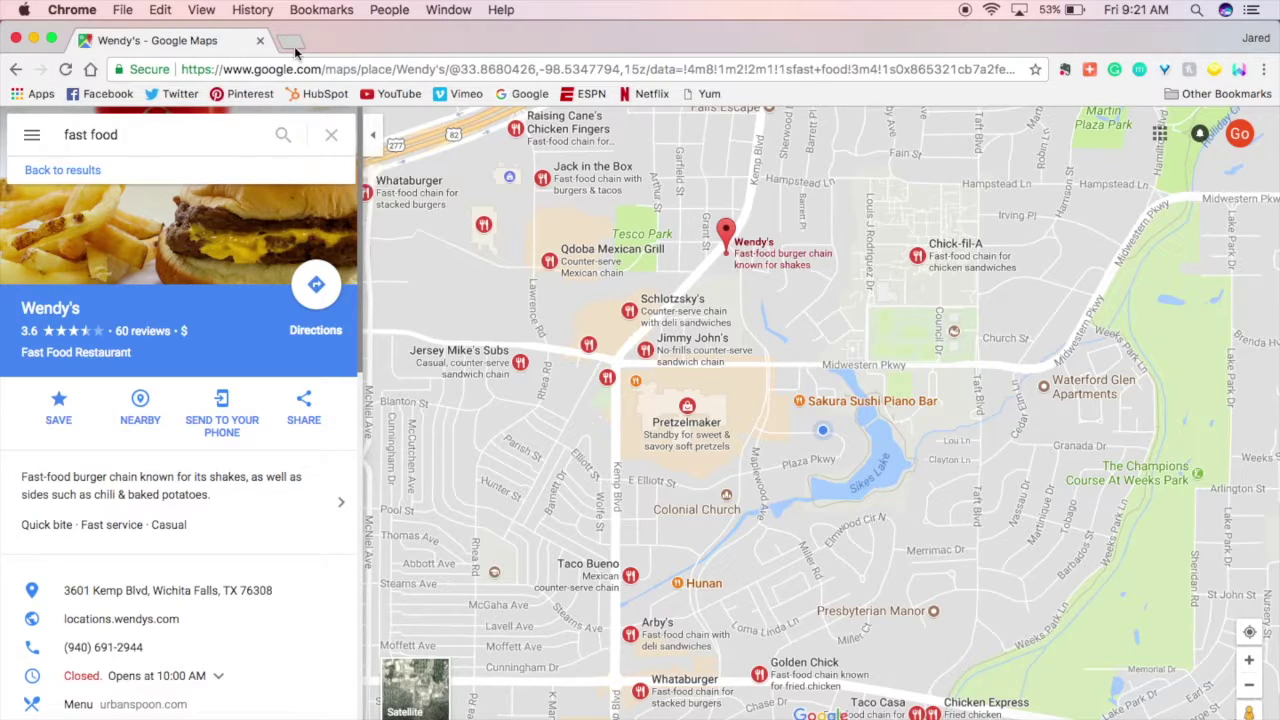
# Go to google.com and search for "google my business".
pyautogui.click(391, 72)
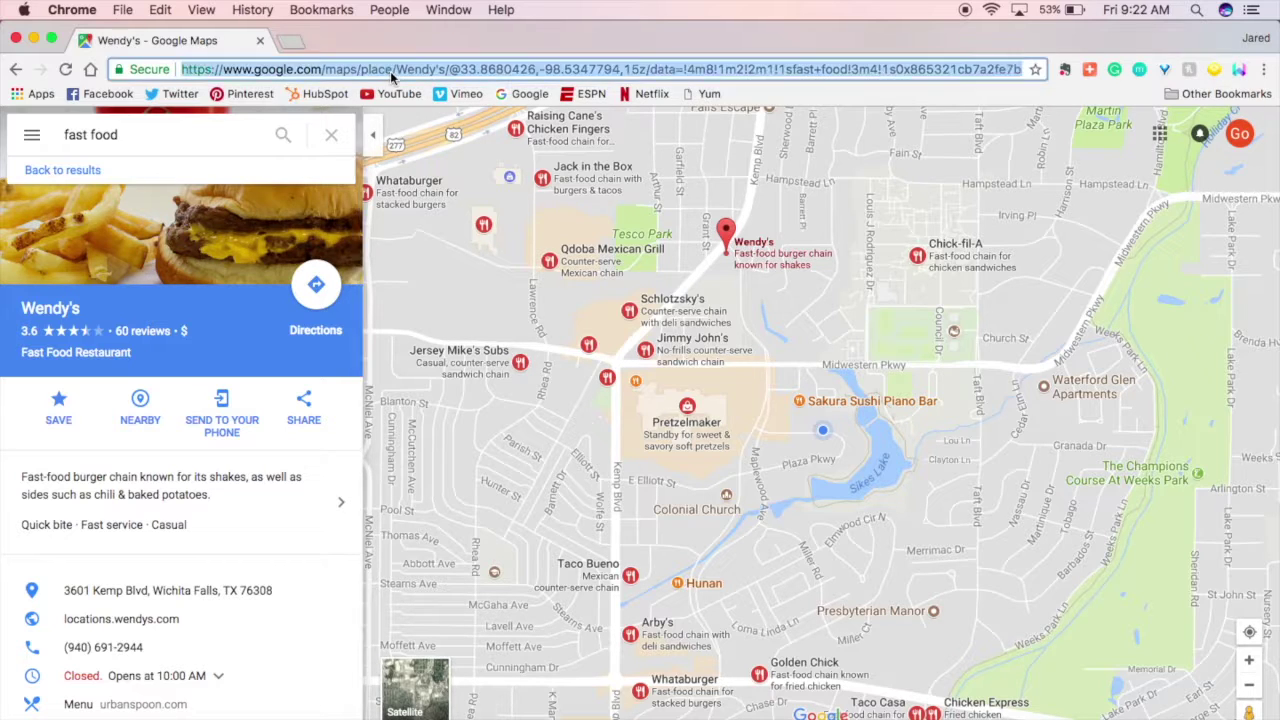
pyautogui.write('google.com')
pyautogui.press('Return')
pyautogui.press('super+l')
pyautogui.write('google my business posts')
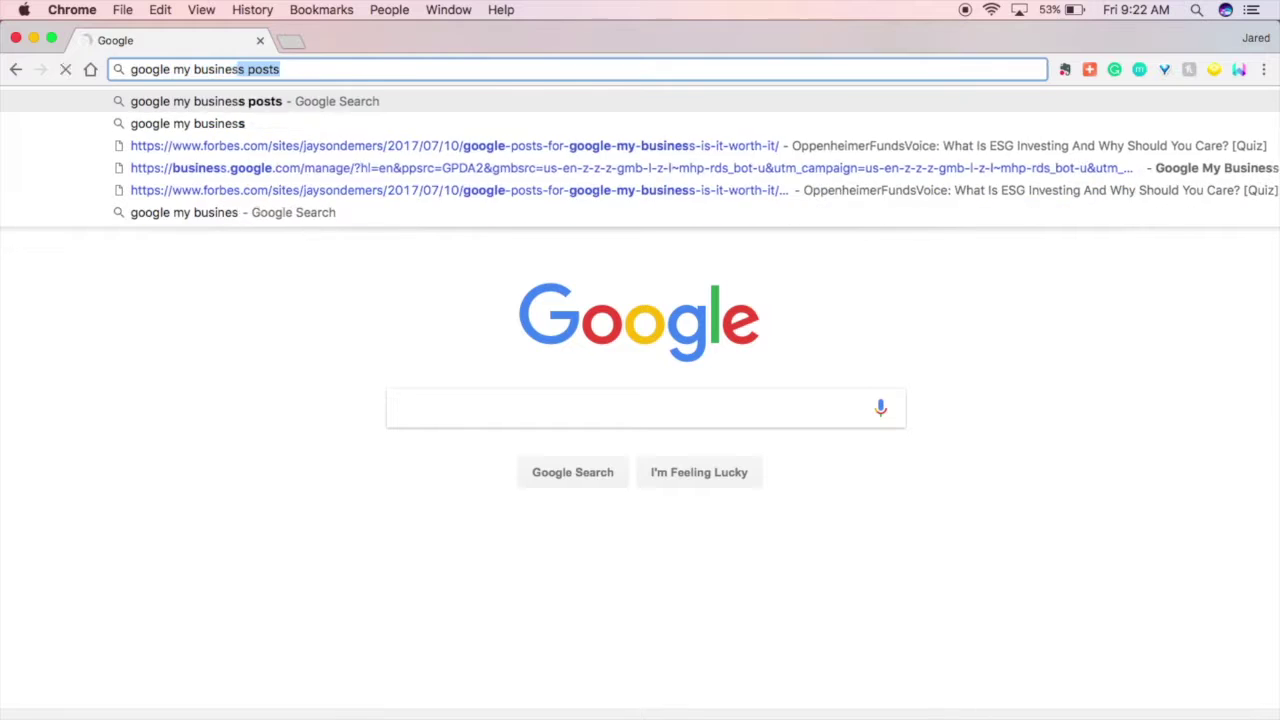
pyautogui.press('Return')
# Open the google.com/business result, sign in to Google My Business, and look over the business accounts owned or managed.
pyautogui.scroll(-5, 60, 414)
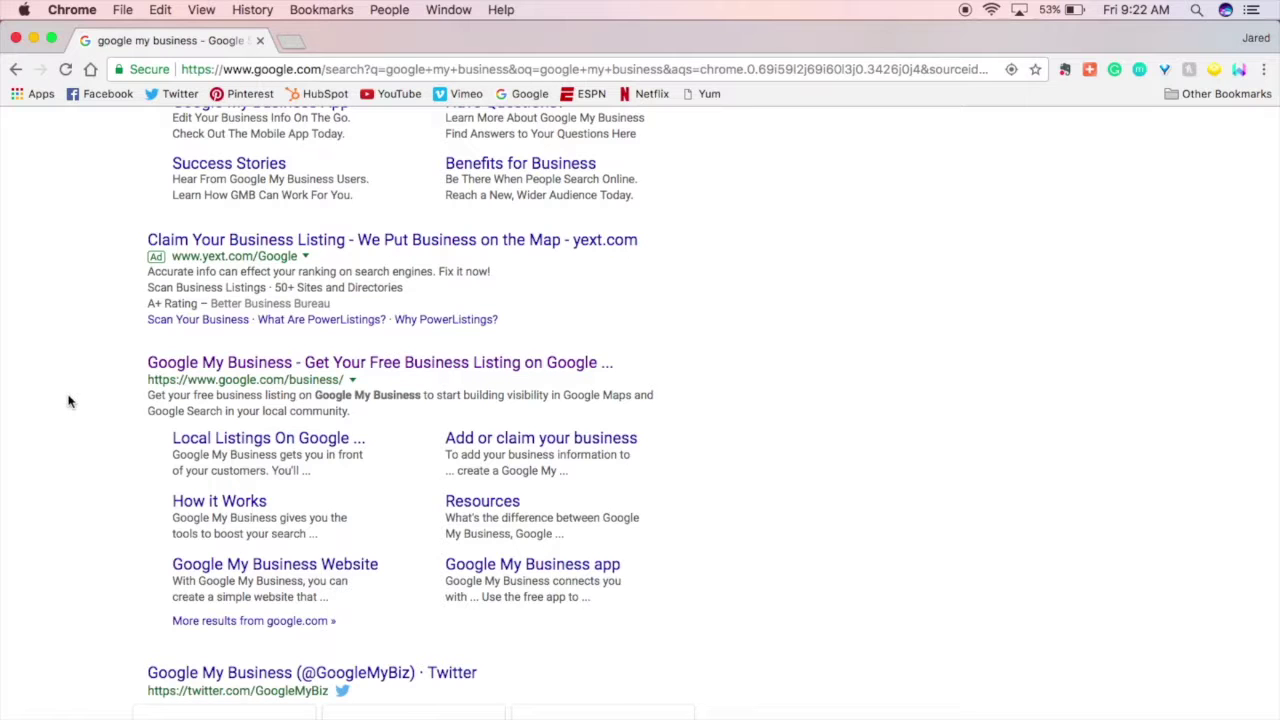
pyautogui.scroll(4, 100, 366)
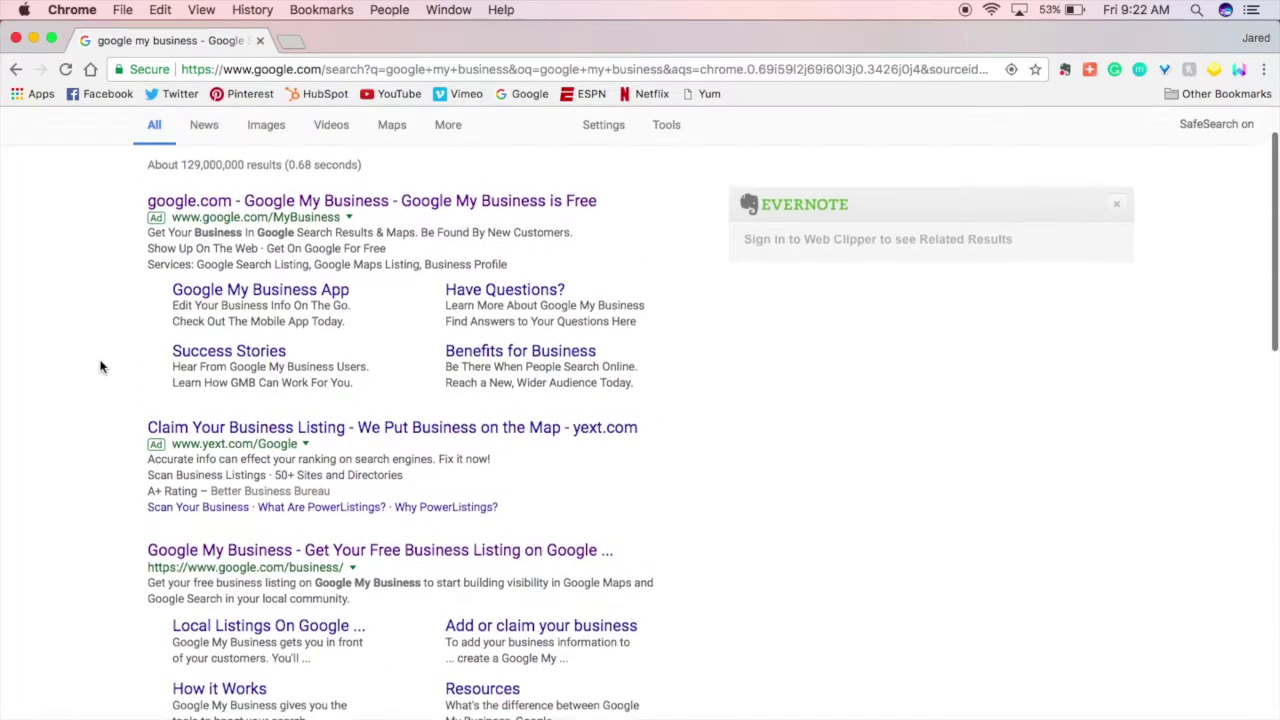
pyautogui.scroll(-4, 100, 364)
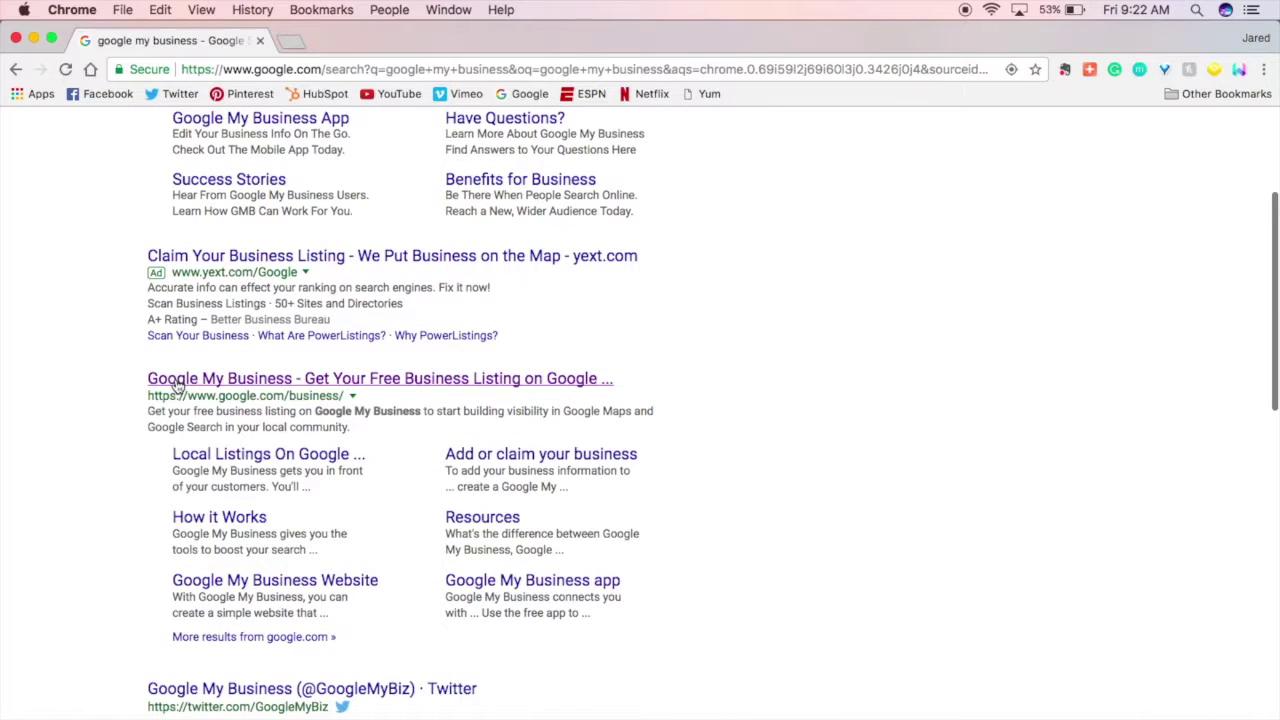
pyautogui.click(177, 382)
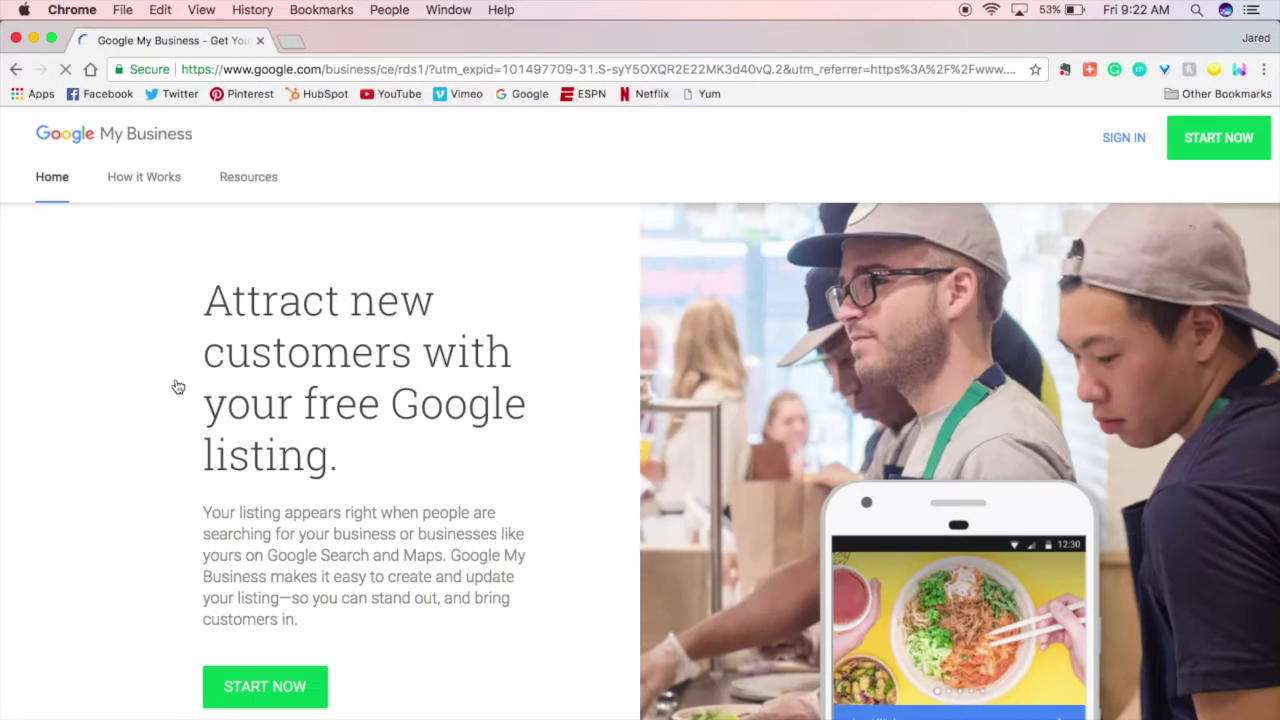
pyautogui.click(1126, 143)
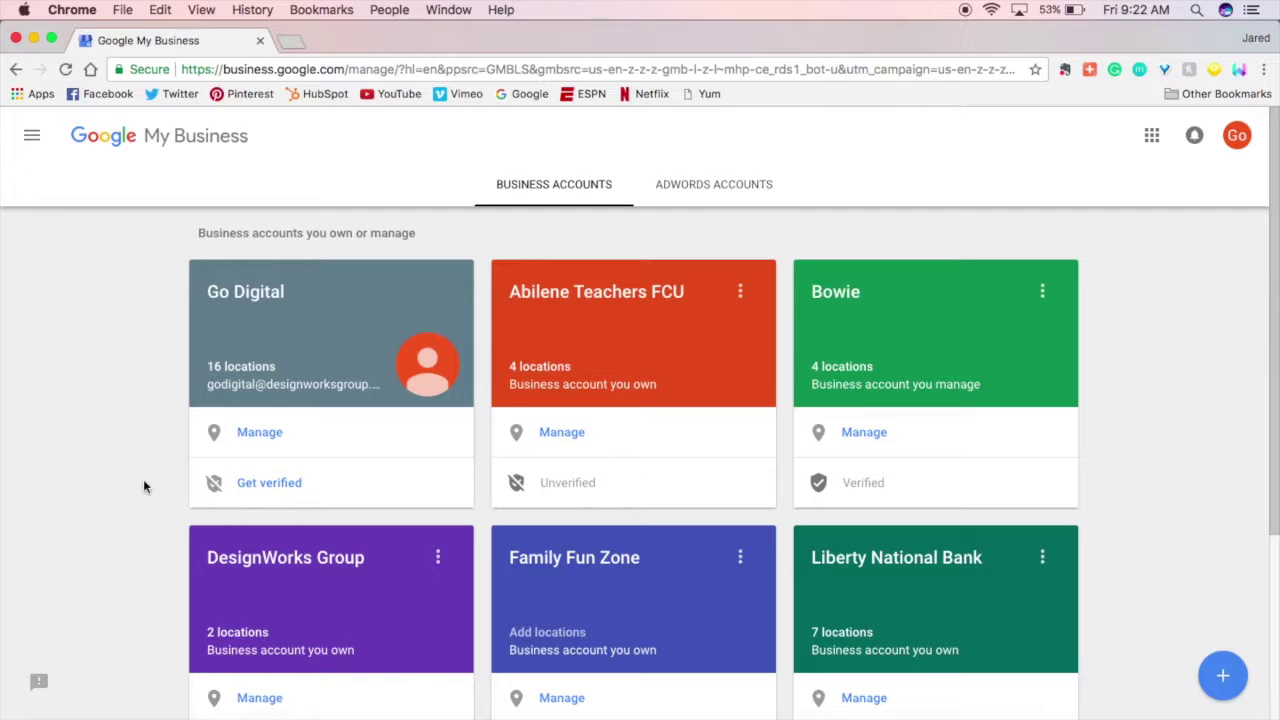
pyautogui.scroll(-3, 144, 486)
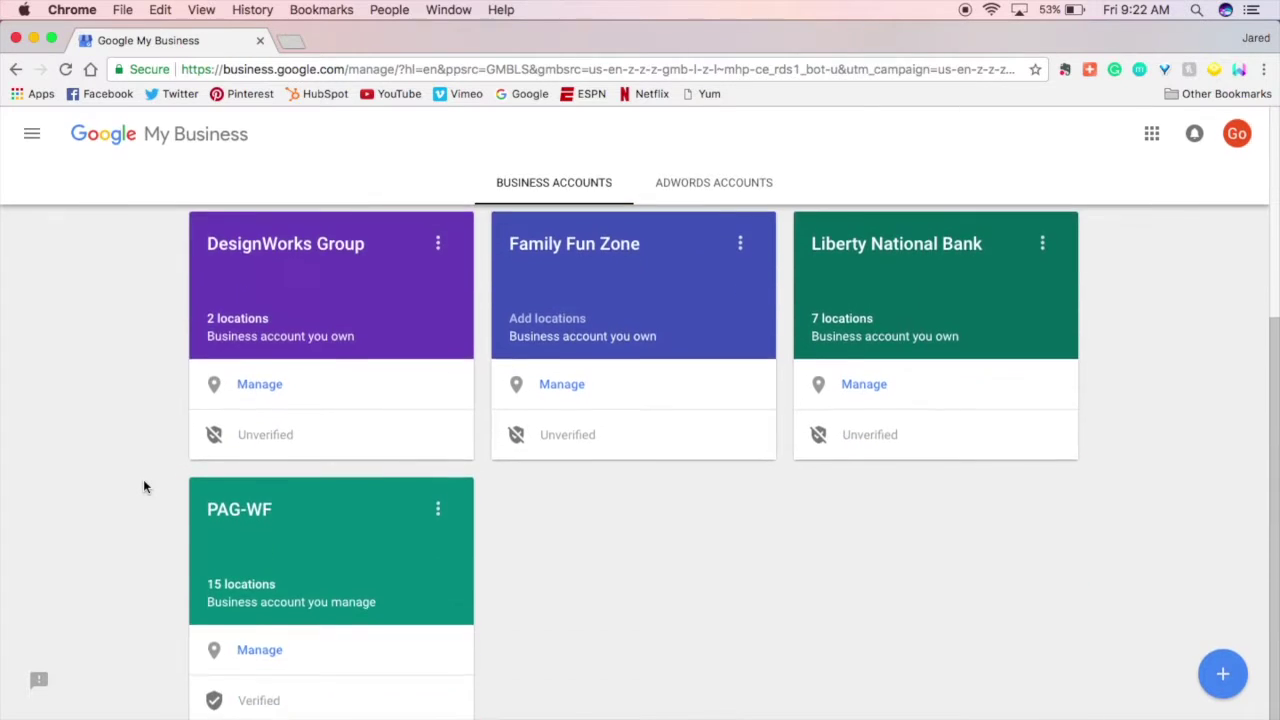
pyautogui.scroll(5, 143, 482)
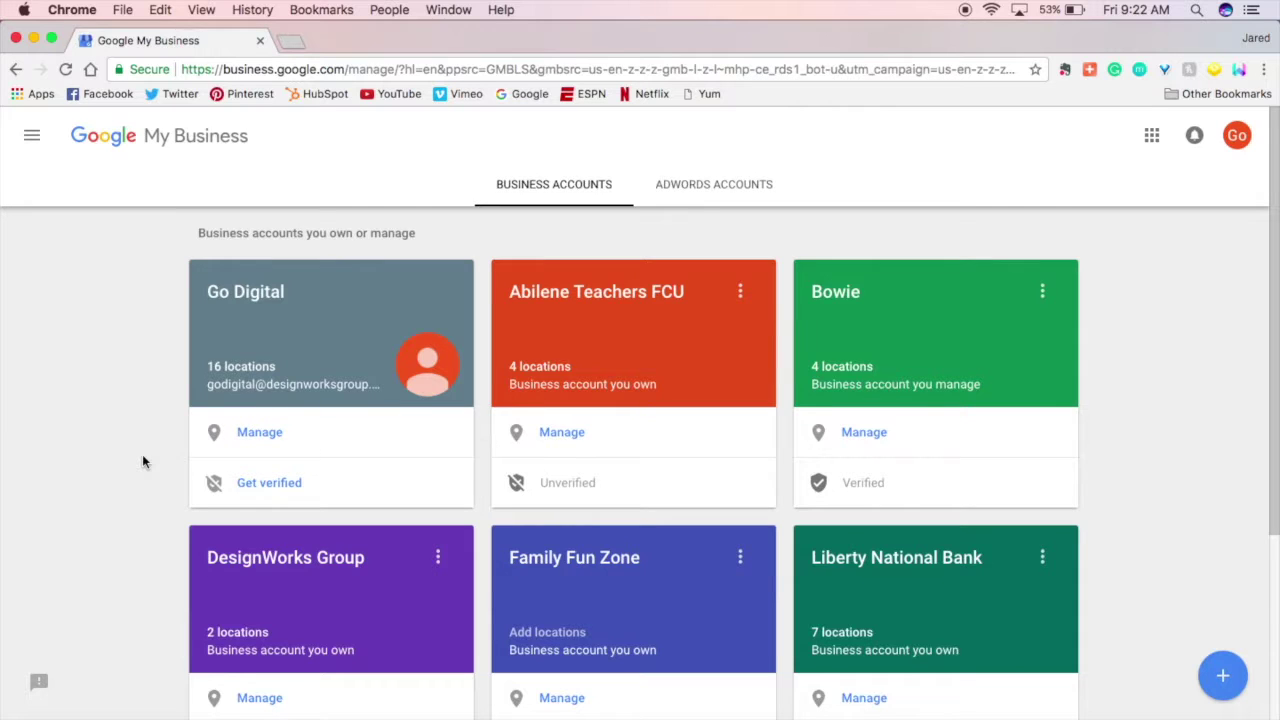
# Open the DesignWorks Group business account and go to the Posts page of its Wichita Falls location.
pyautogui.scroll(-3, 142, 455)
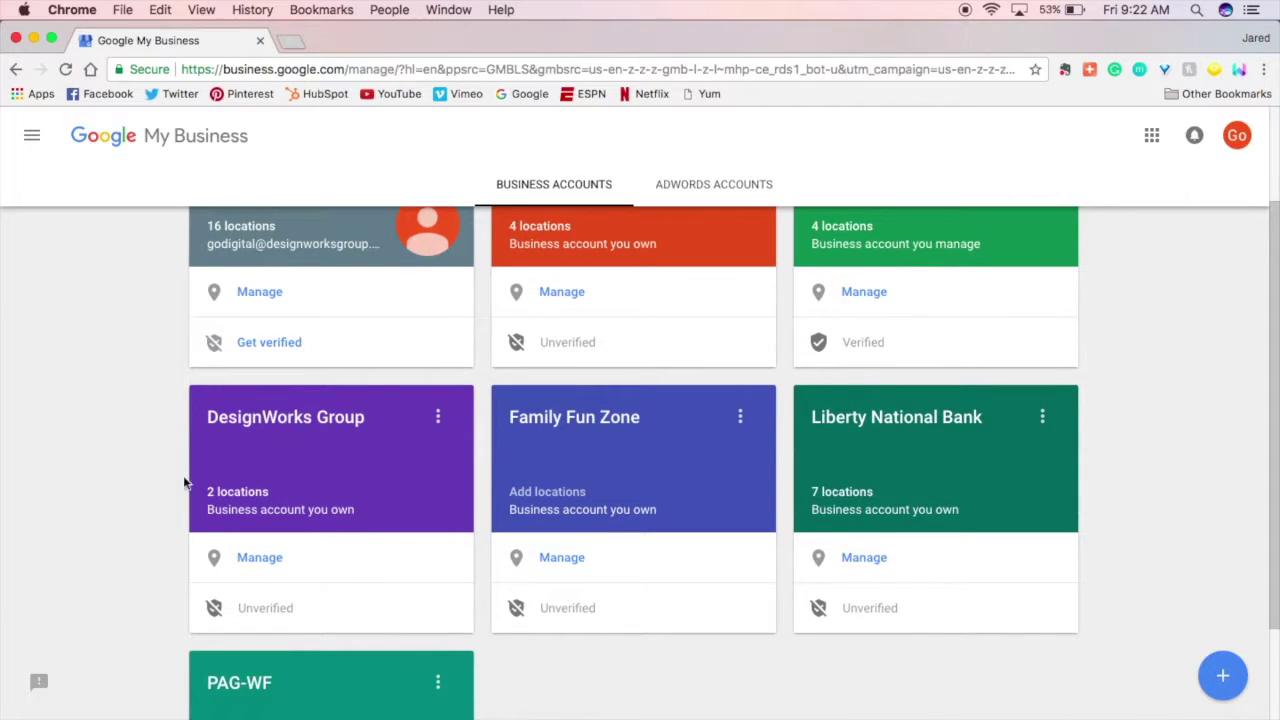
pyautogui.click(259, 558)
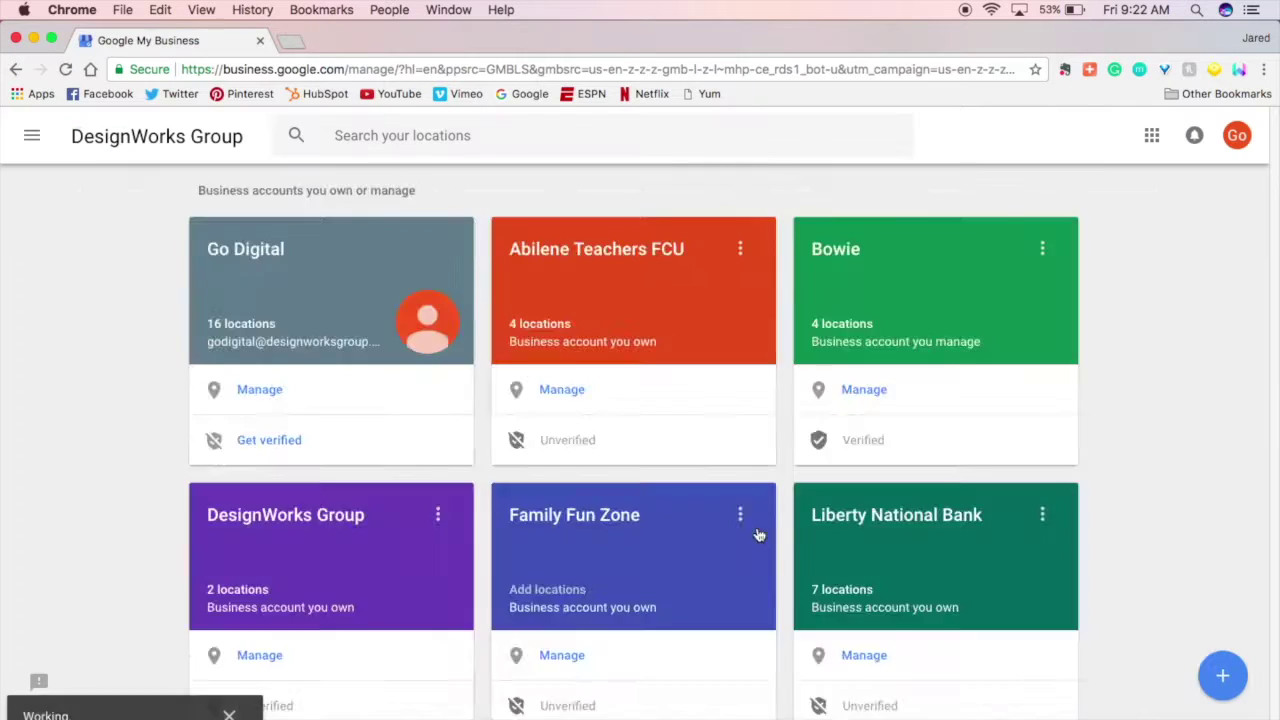
pyautogui.scroll(-5, 549, 457)
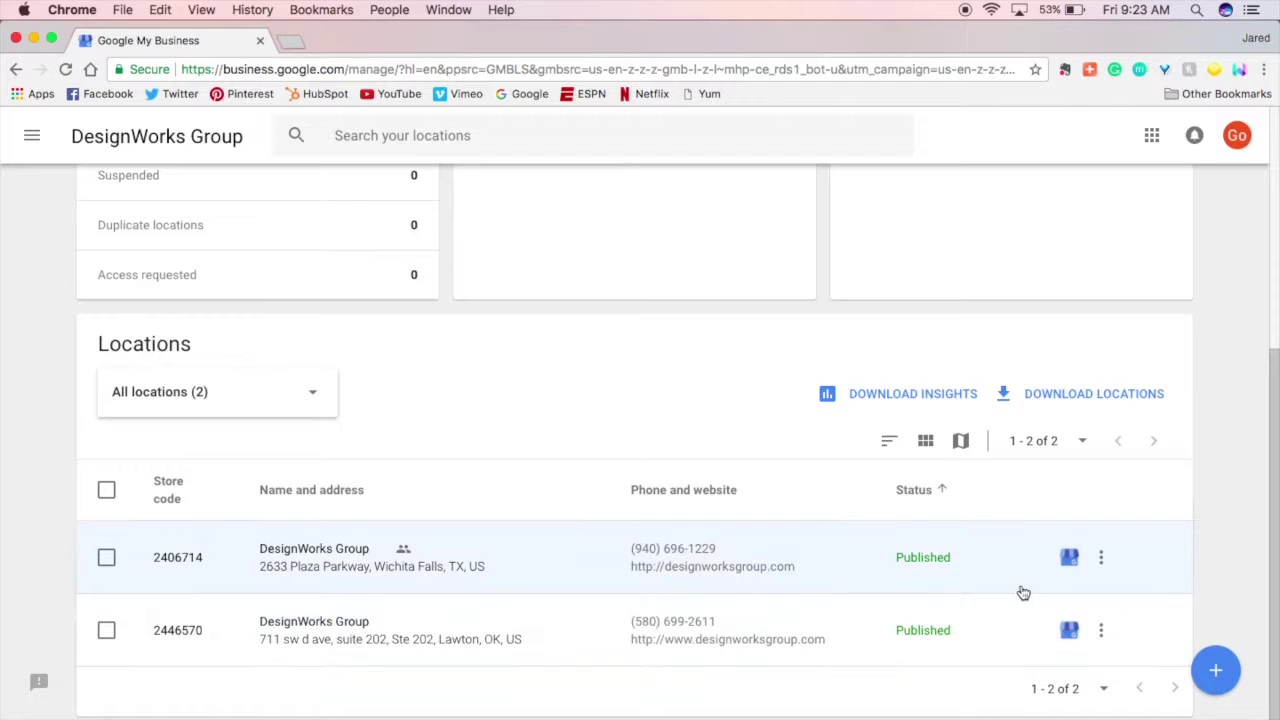
pyautogui.click(1102, 558)
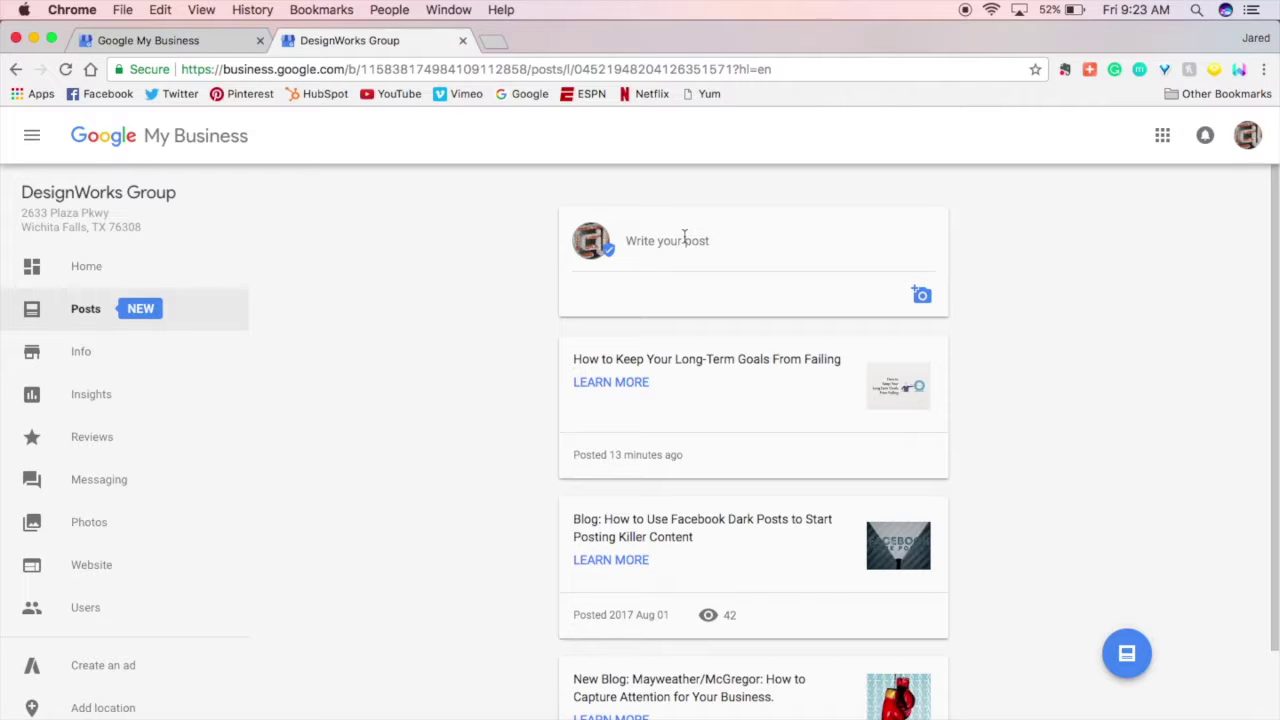
# Start a new post and upload goalsetting.001.jpeg from the computer's files as its photo.
pyautogui.click(684, 238)
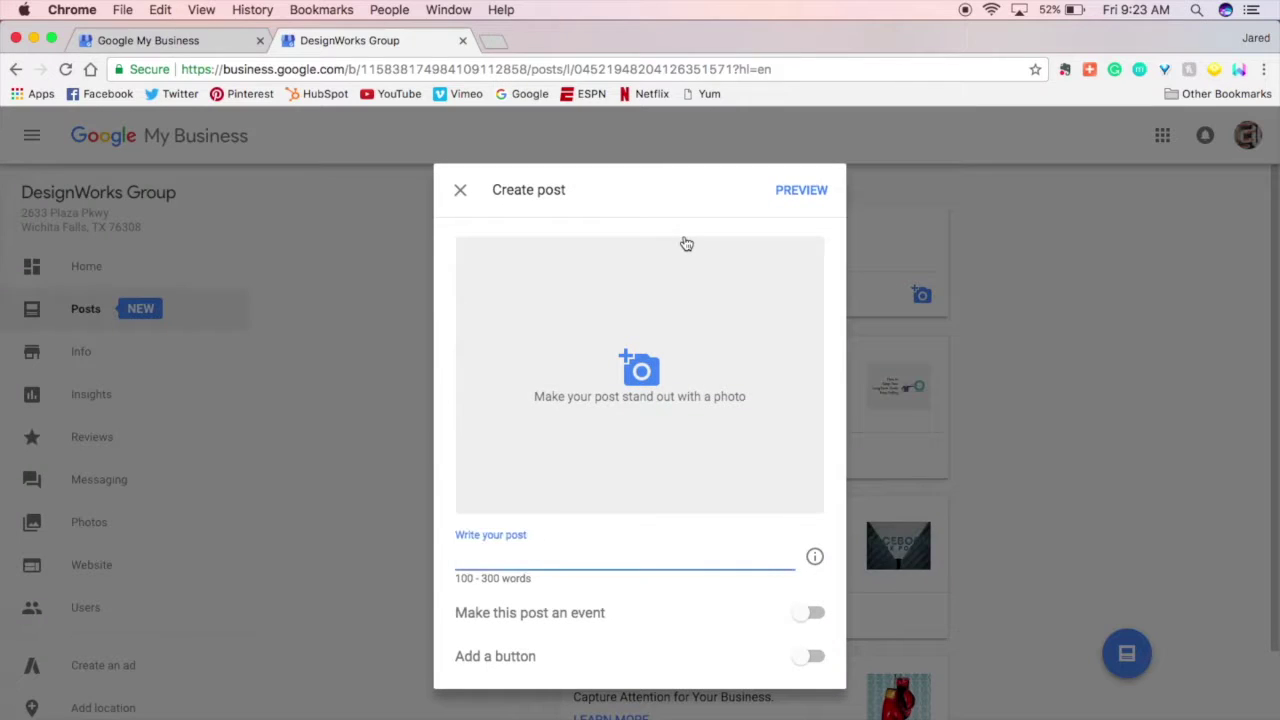
pyautogui.click(648, 362)
pyautogui.click(56, 714)
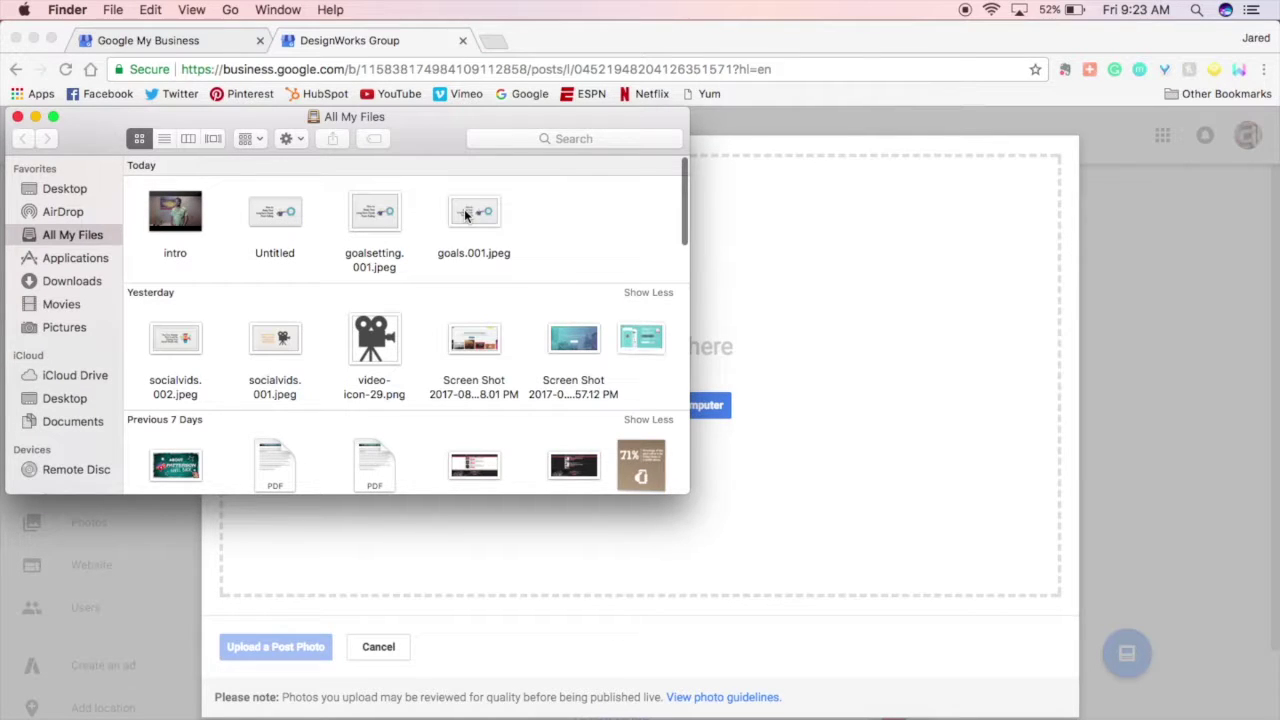
pyautogui.moveTo(380, 222); pyautogui.dragTo(837, 403)
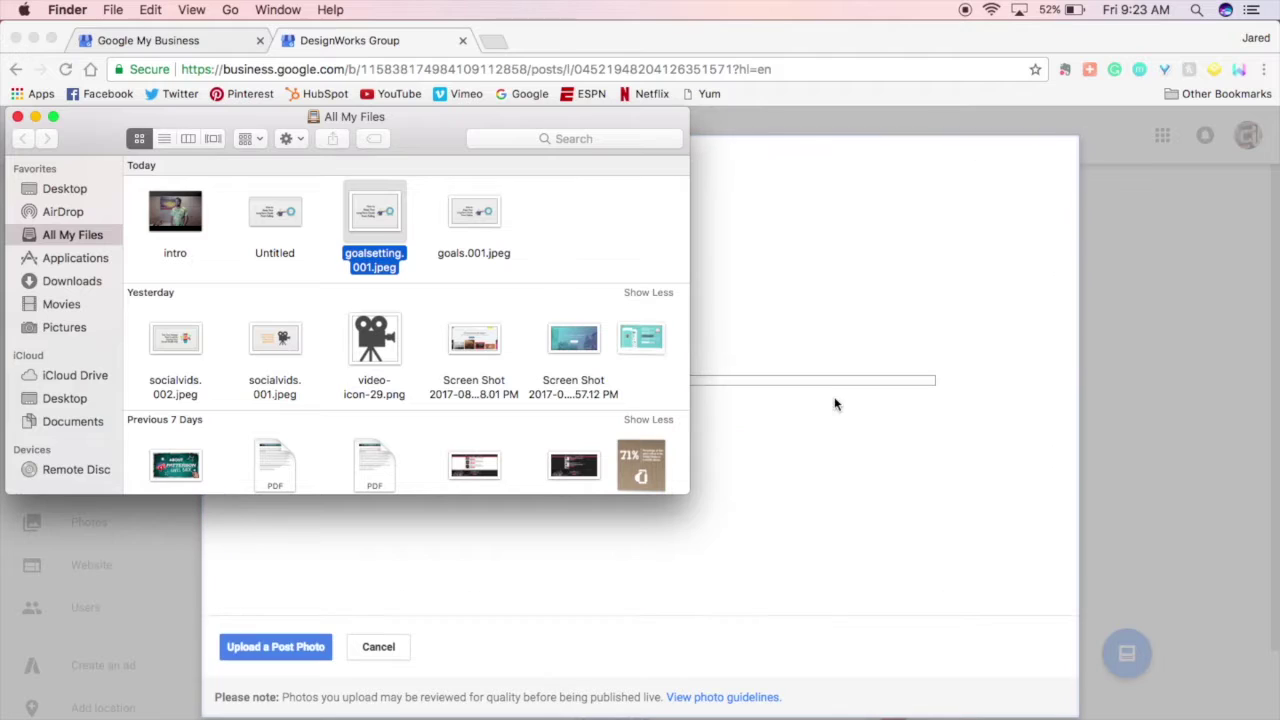
pyautogui.click(17, 117)
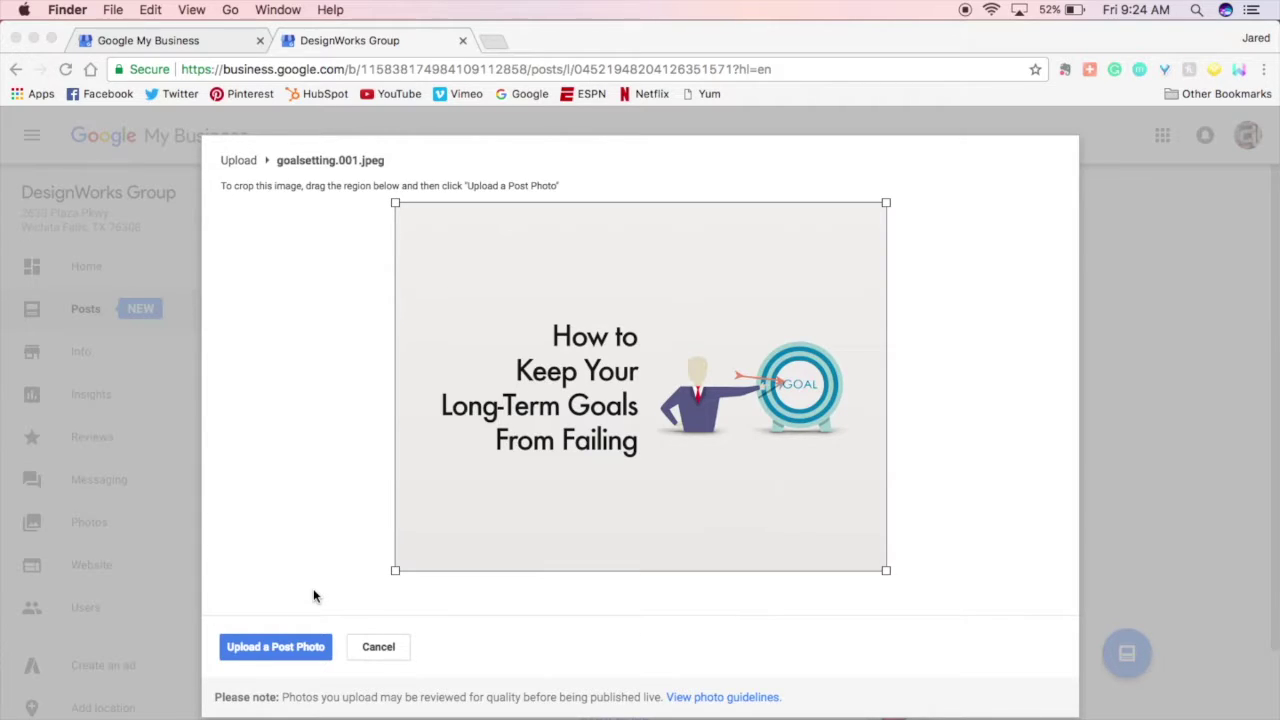
pyautogui.click(276, 647)
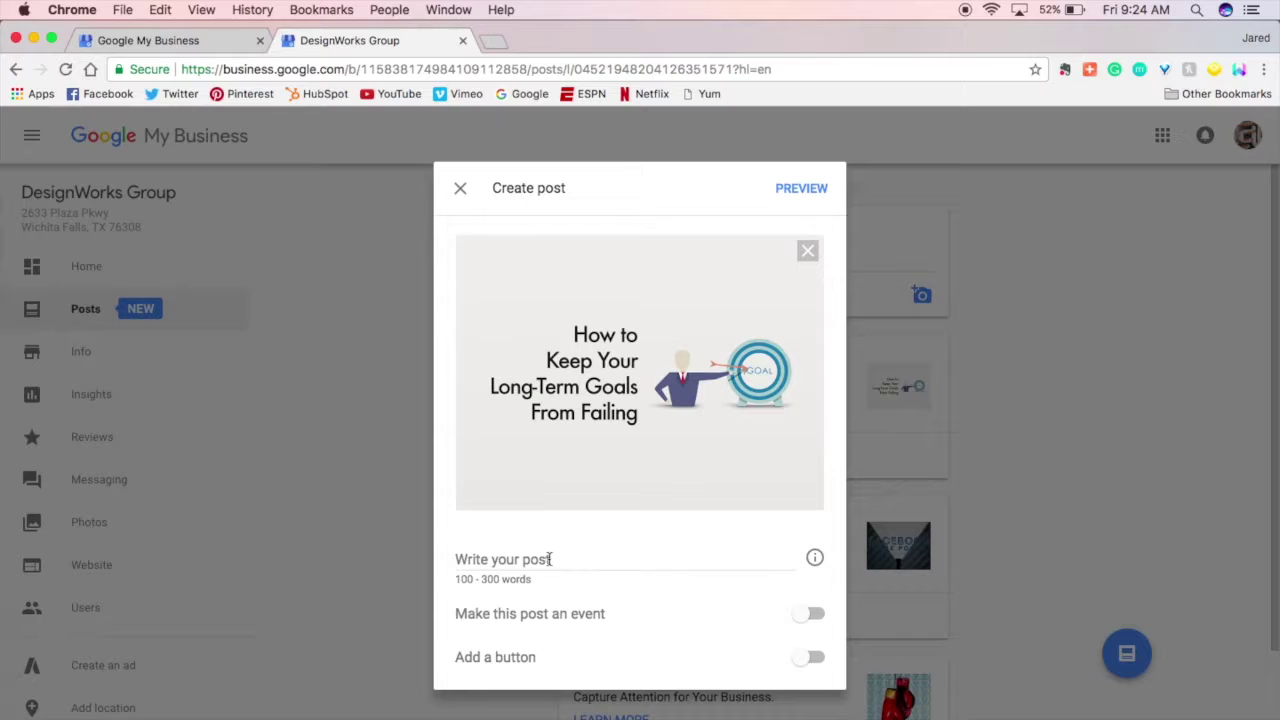
# Write "How to Keep Your Long-Term Goals From Failing" as the post text.
pyautogui.click(549, 558)
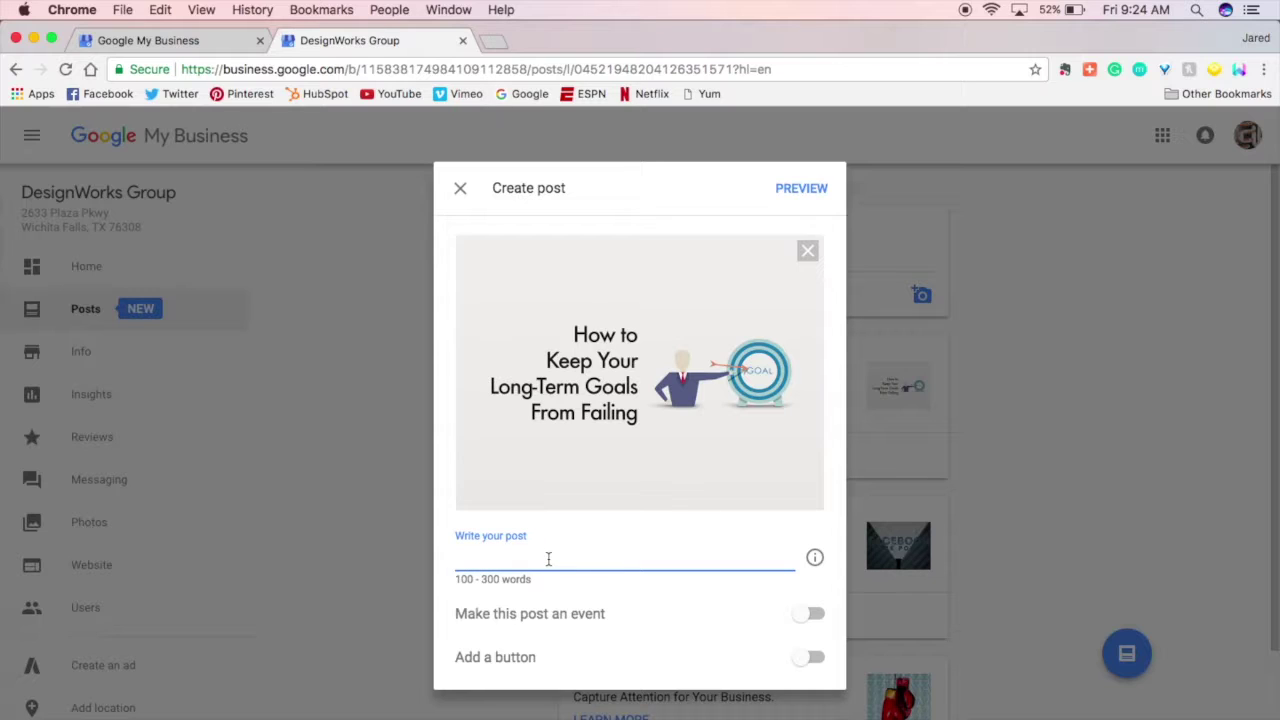
pyautogui.write('How to Keep Your Long-Term Goals From Failing')
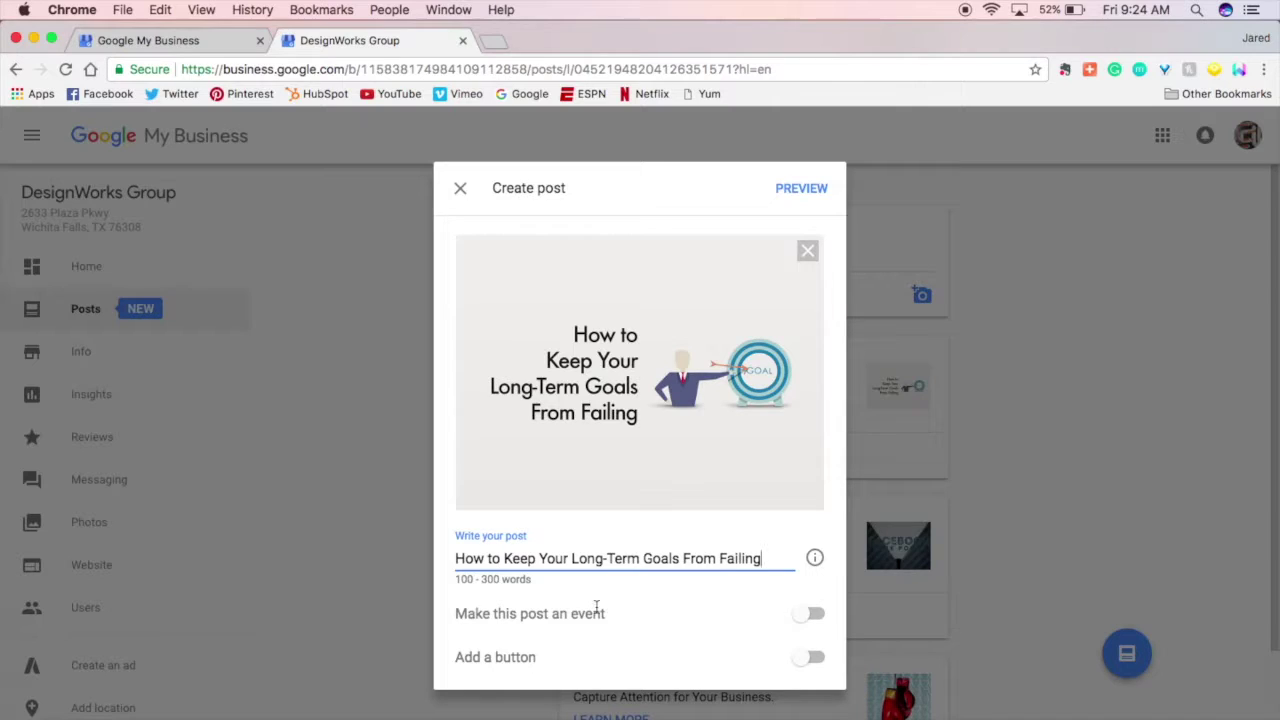
pyautogui.click(596, 607)
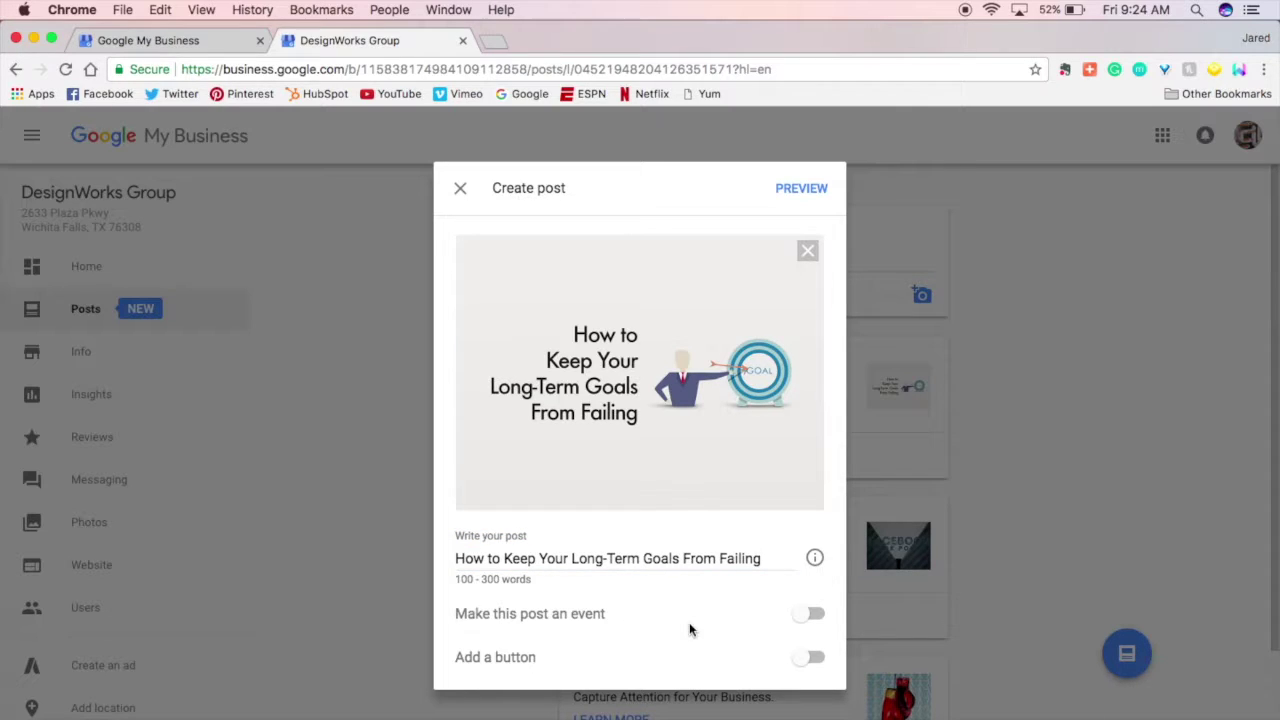
# Make the post an event to view its title, date and time fields, and turn the event option back off.
pyautogui.click(812, 614)
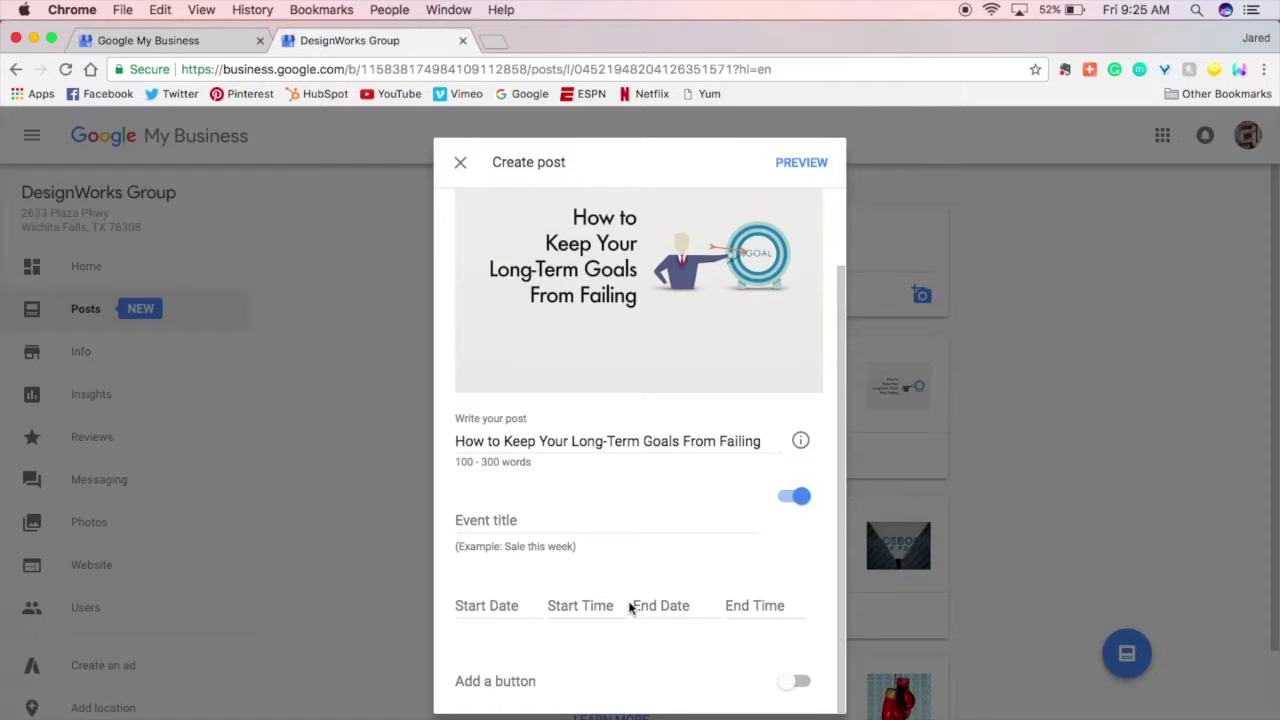
pyautogui.click(795, 496)
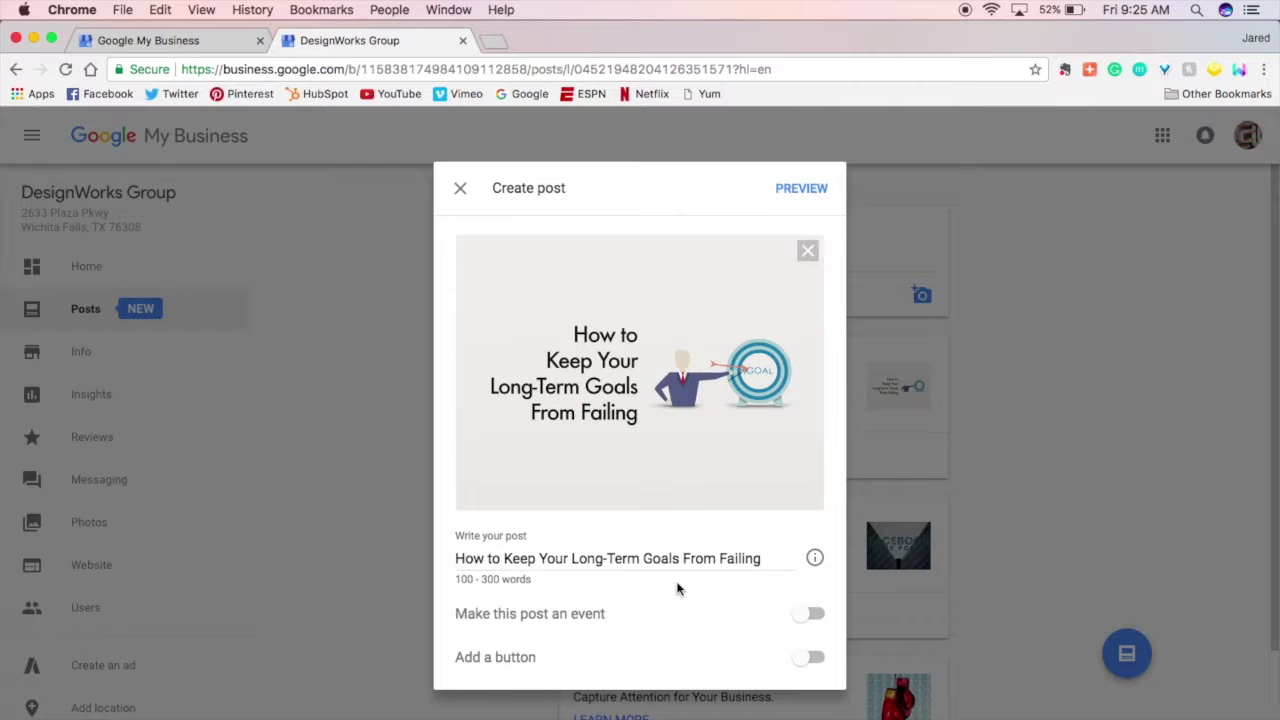
# Add a button to the post and try the Reserve, Buy and Get offer types, ending on Sign up.
pyautogui.click(805, 659)
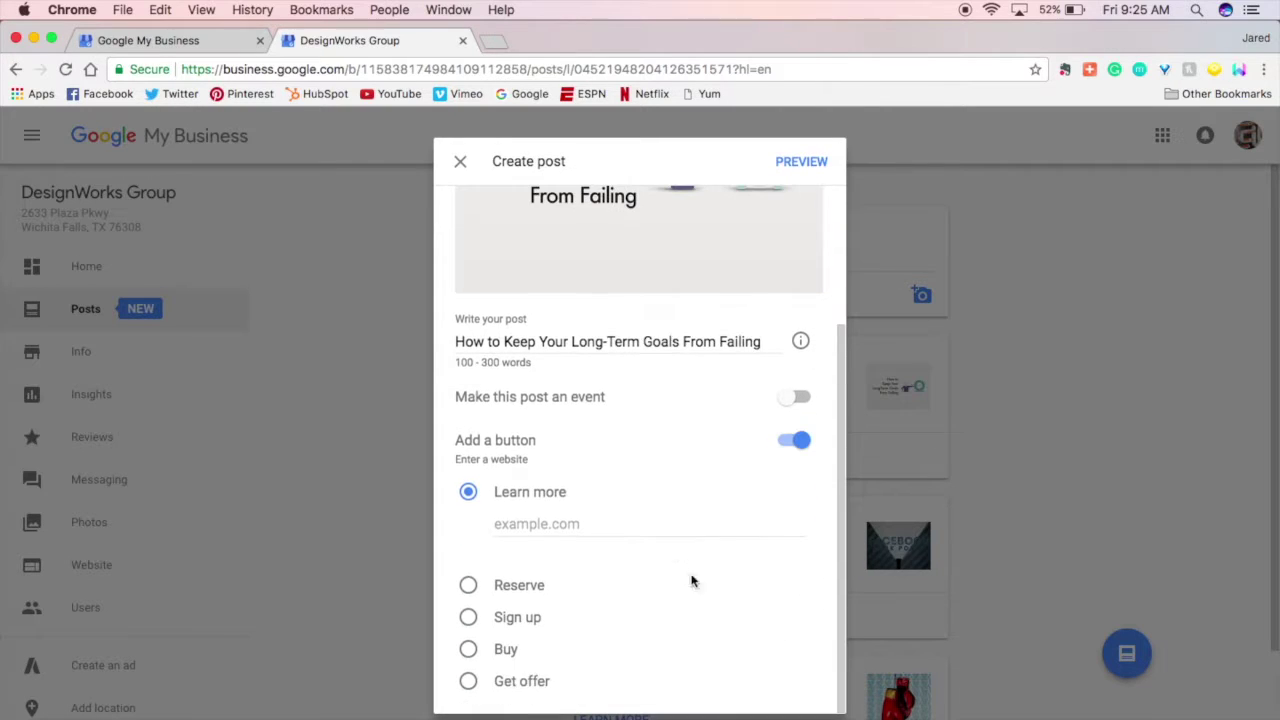
pyautogui.click(469, 590)
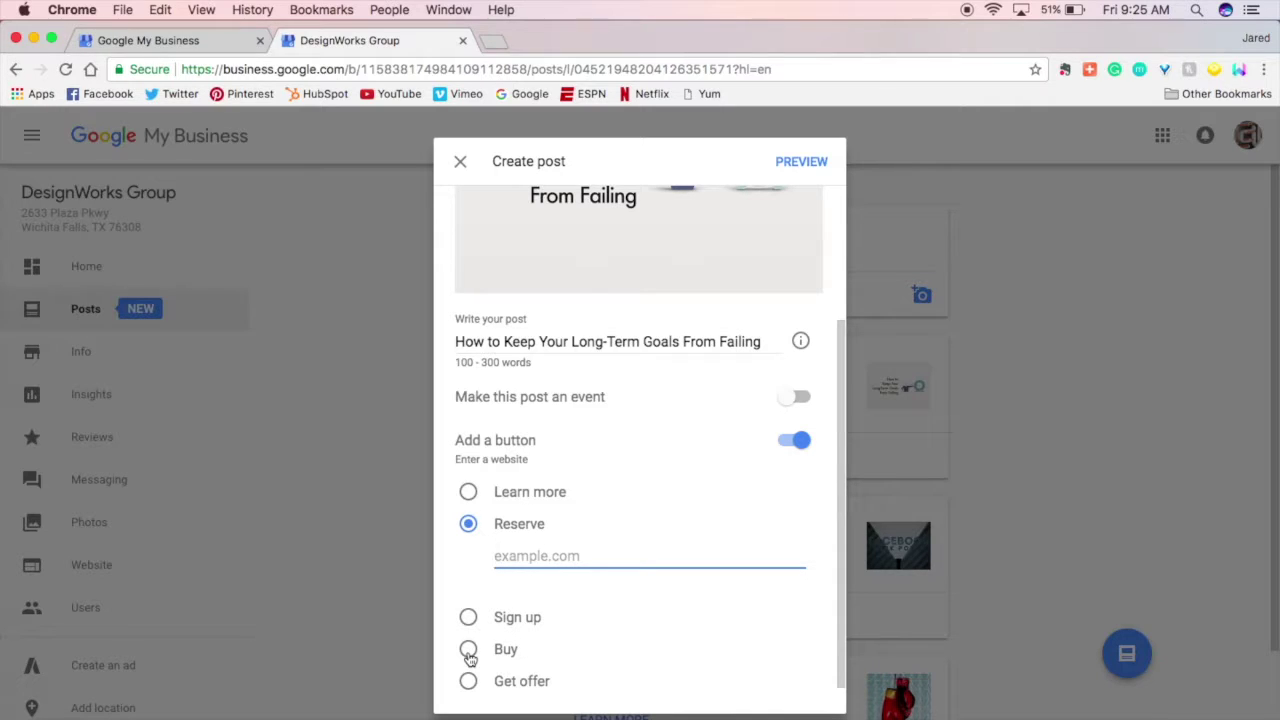
pyautogui.click(469, 651)
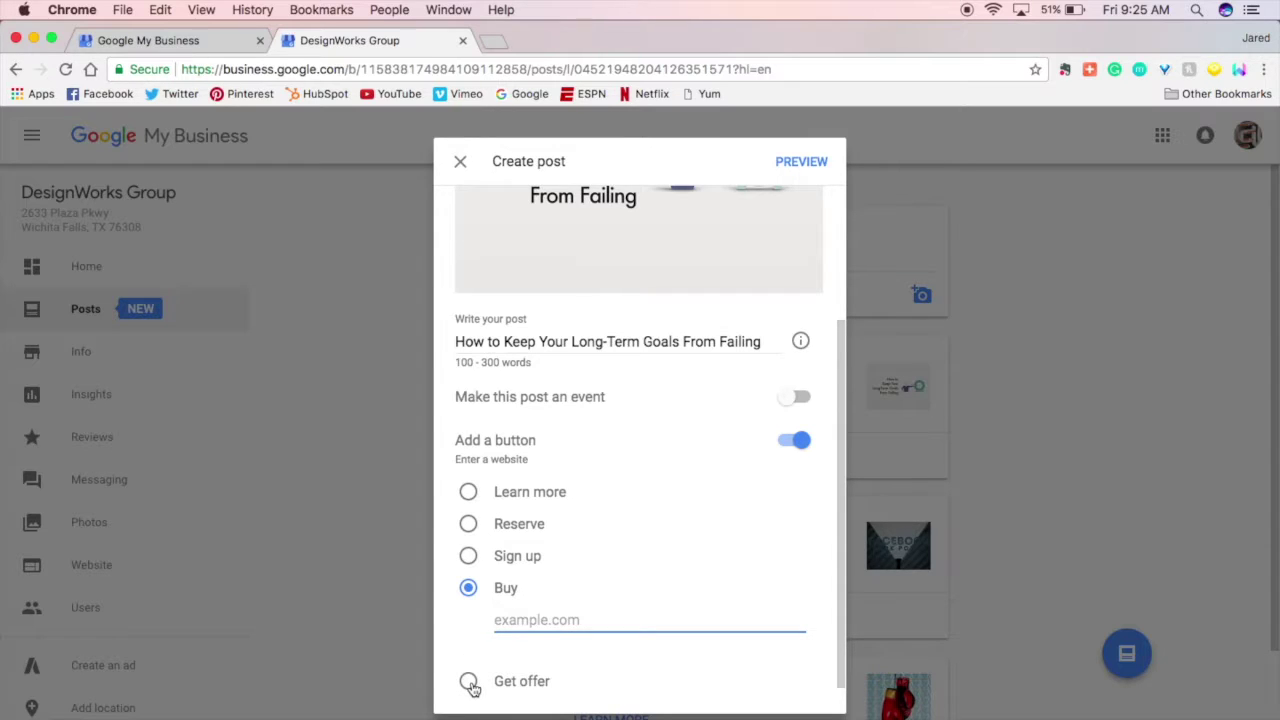
pyautogui.click(469, 683)
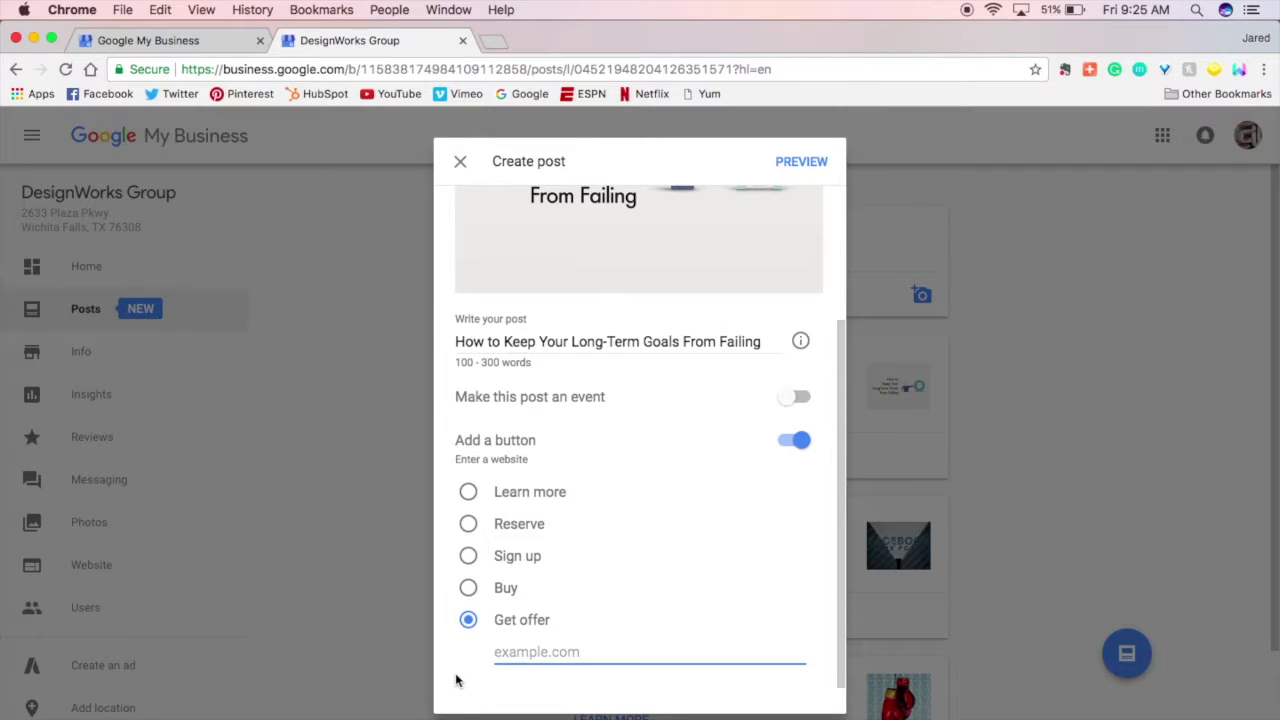
pyautogui.click(468, 560)
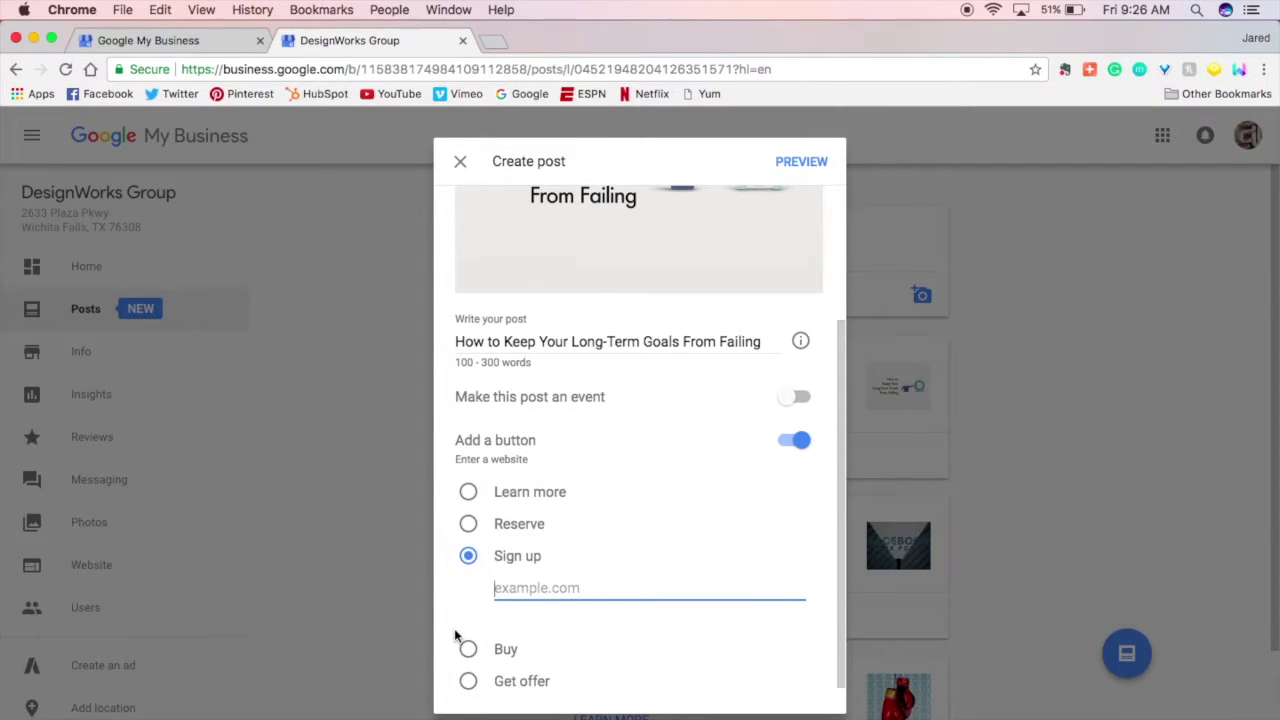